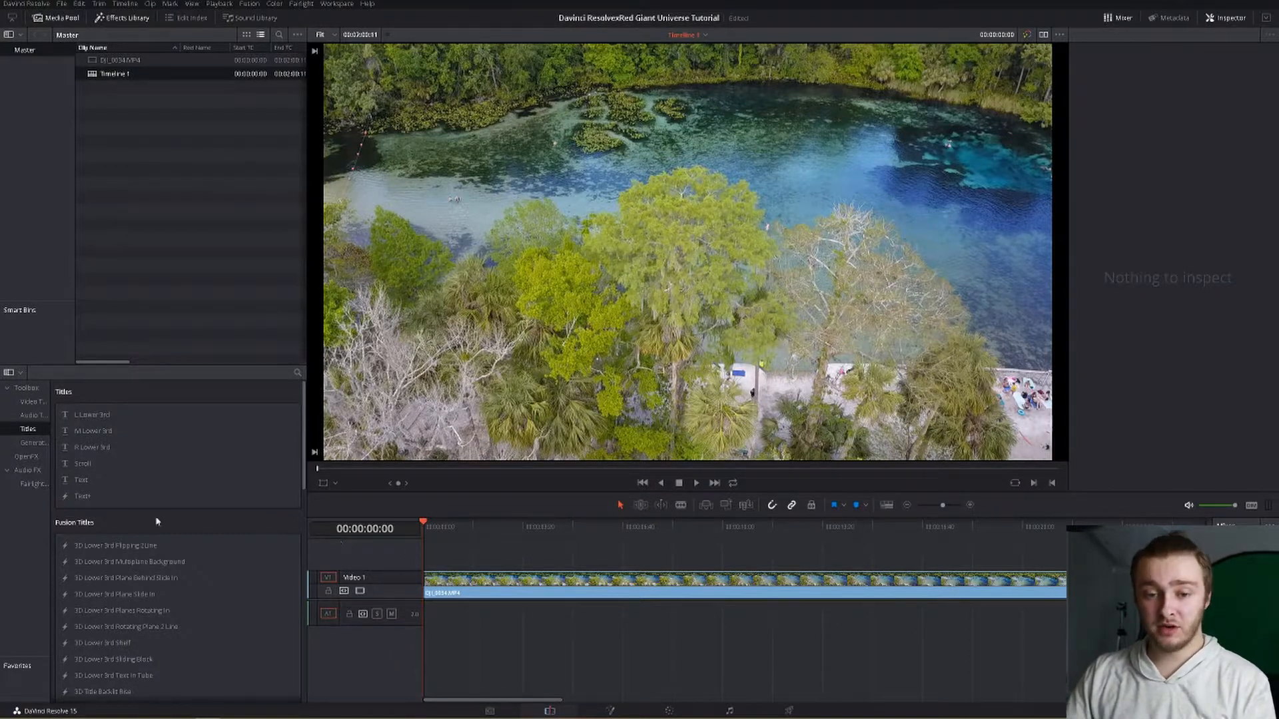
Step: Search the effects library for "uni" and browse the OpenFX filters it lists
{"action": "left_click", "coordinate": [297, 374]}
{"action": "type", "text": "uni"}
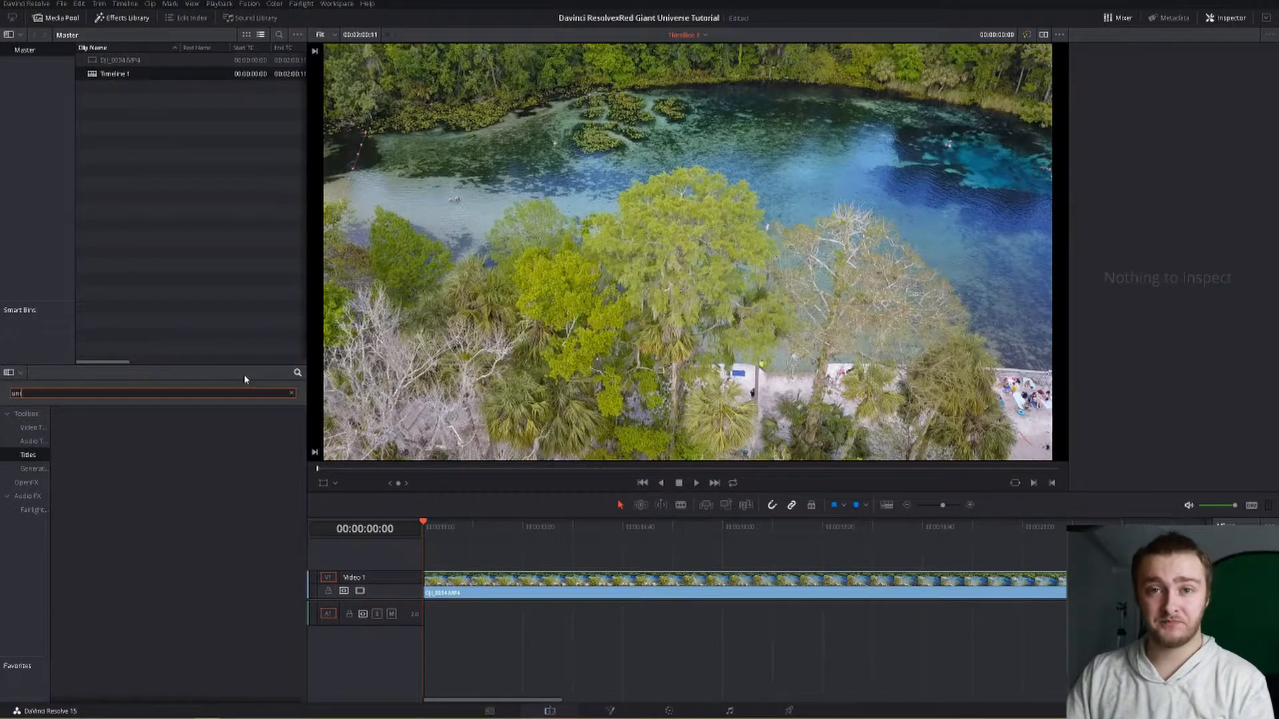
{"action": "left_click", "coordinate": [24, 483]}
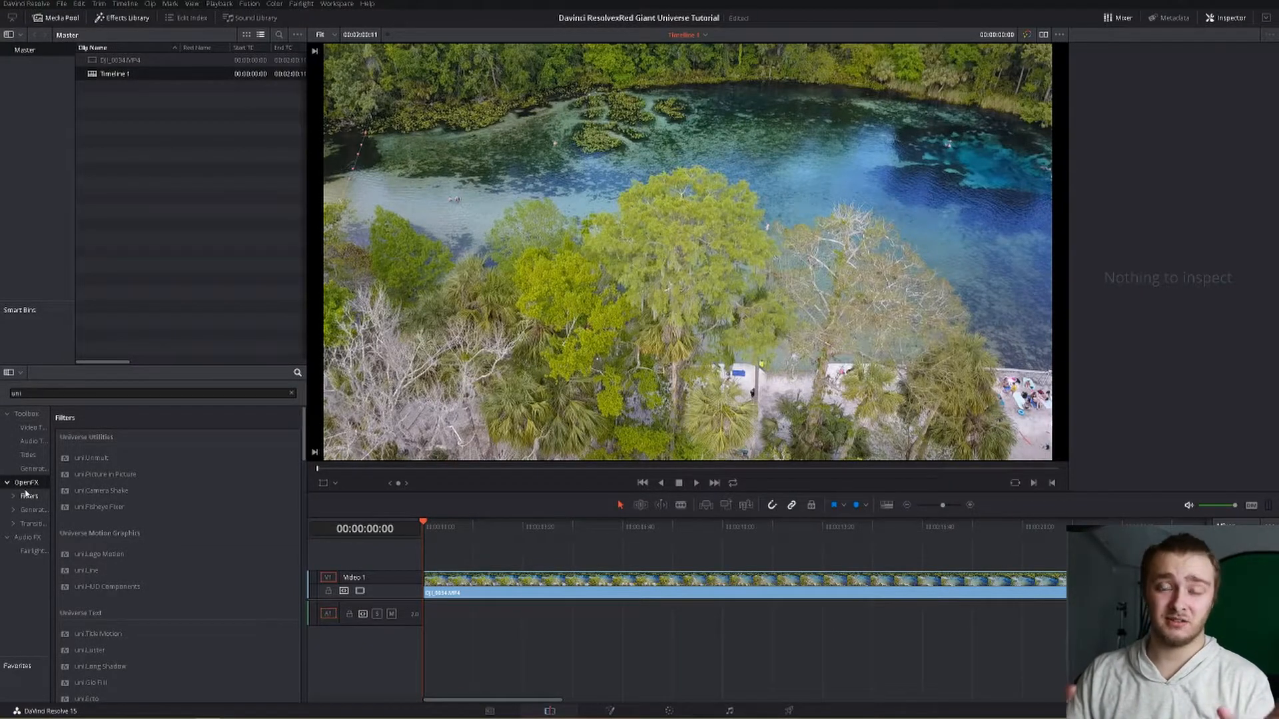
{"action": "scroll", "coordinate": [100, 475], "scroll_direction": "down", "scroll_amount": 3}
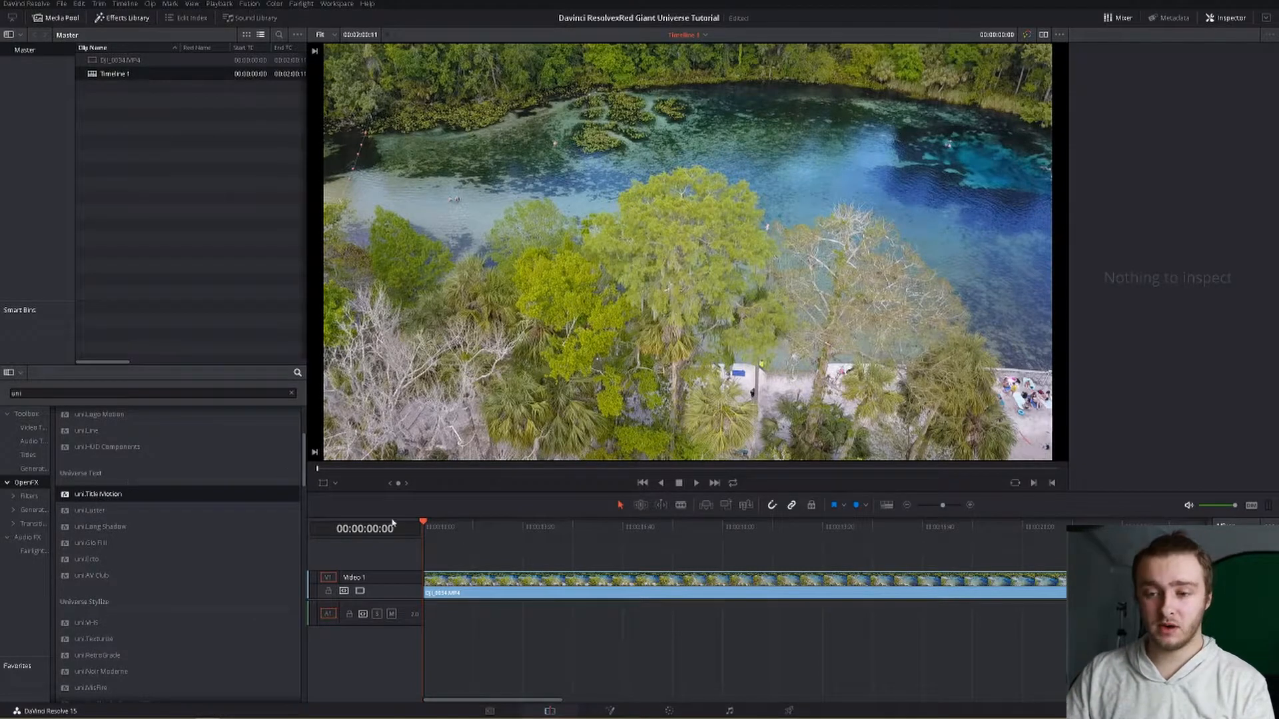
Step: Split the drone video clip into two segments with the Blade tool
{"action": "key", "text": "b"}
{"action": "left_click", "coordinate": [567, 591]}
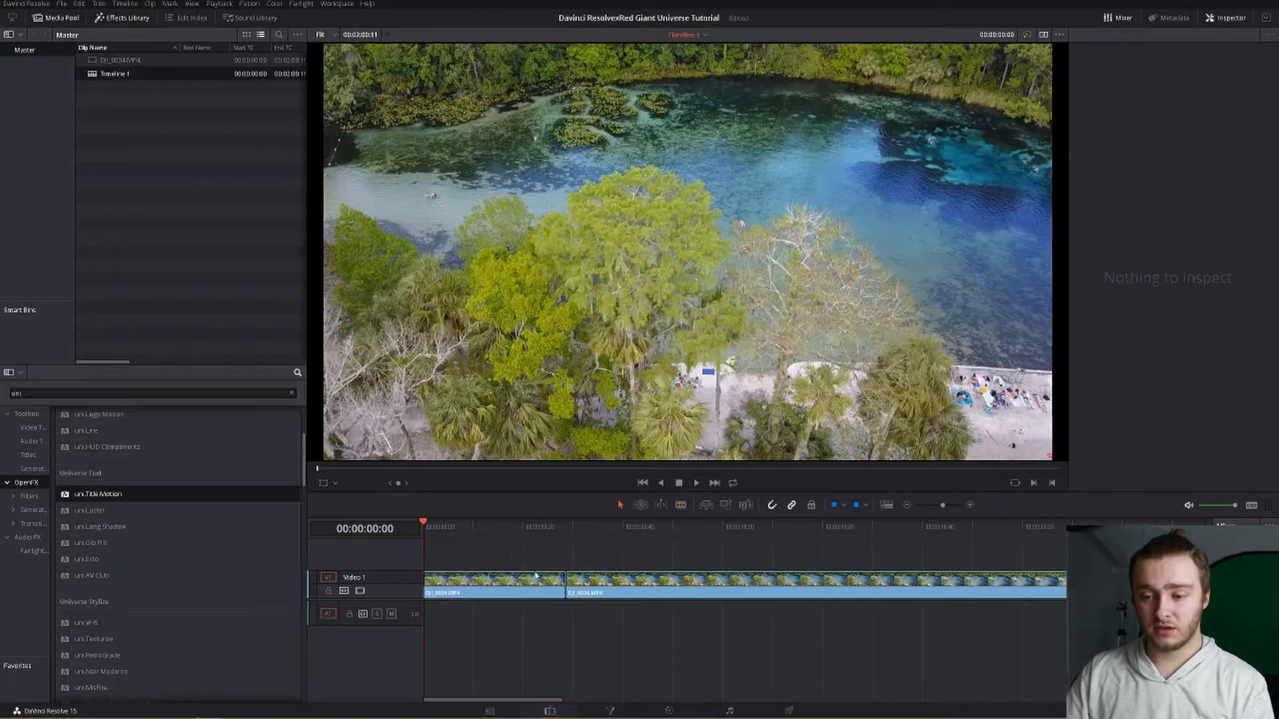
Step: Apply uni Title Motion to the first clip segment and choose the 2 Line Thin L3rd preset
{"action": "key", "text": "a"}
{"action": "left_click_drag", "start_coordinate": [78, 499], "coordinate": [446, 586]}
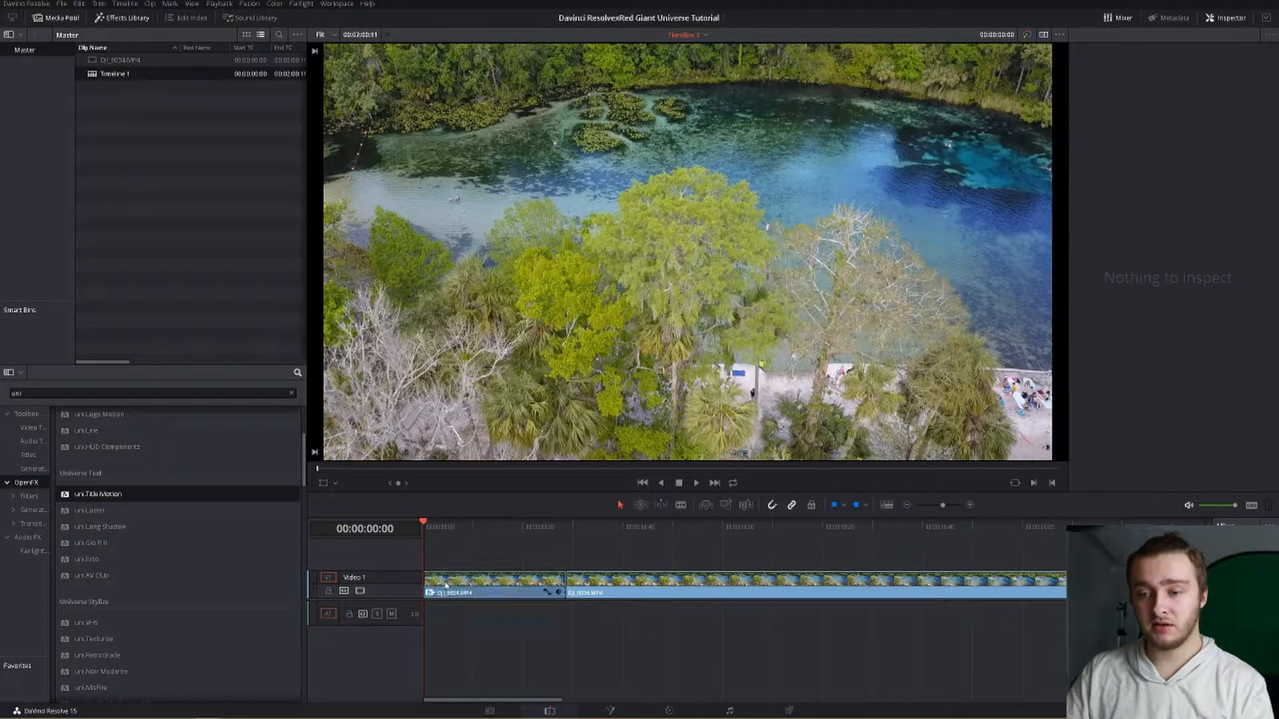
{"action": "left_click", "coordinate": [459, 533]}
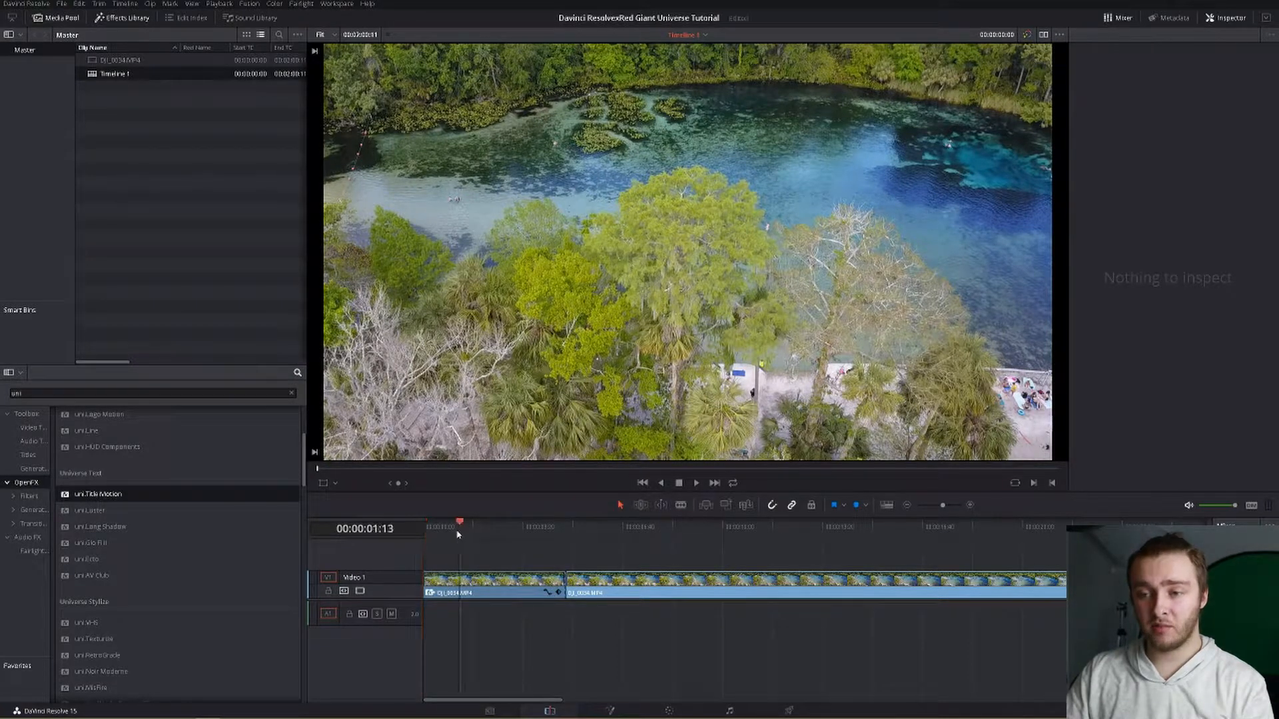
{"action": "left_click", "coordinate": [457, 584]}
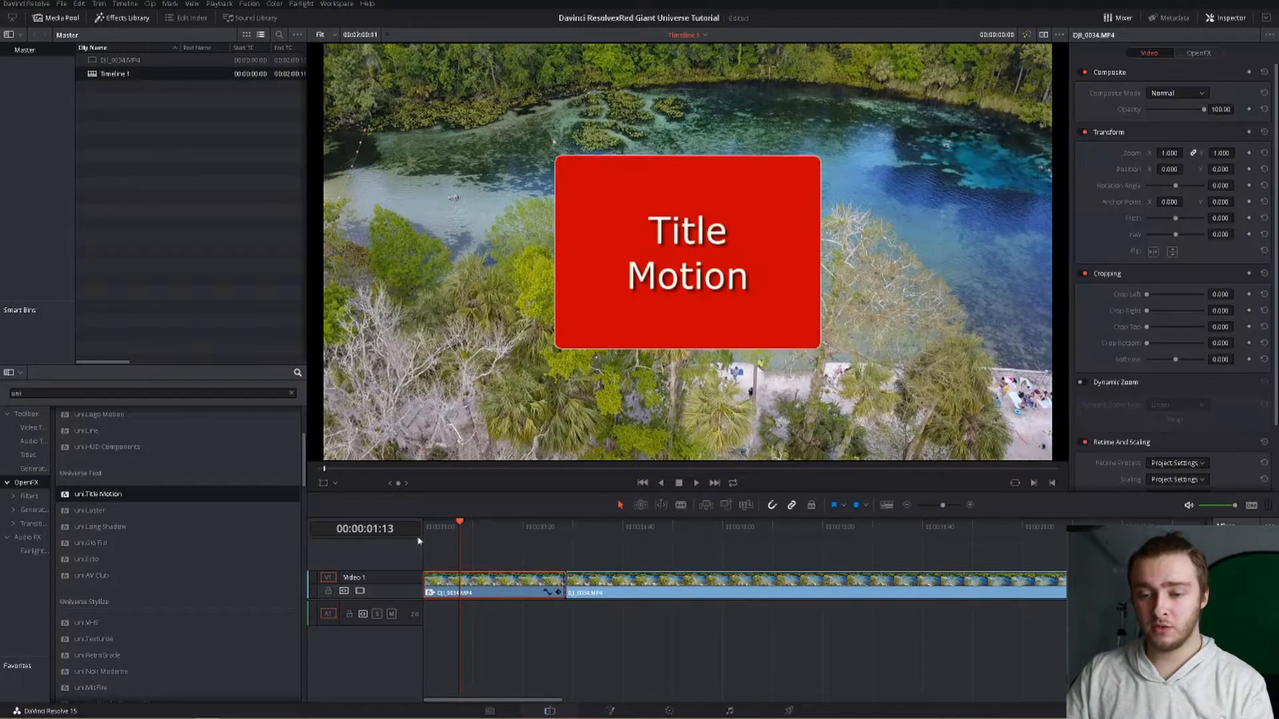
{"action": "left_click_drag", "start_coordinate": [459, 526], "coordinate": [446, 526]}
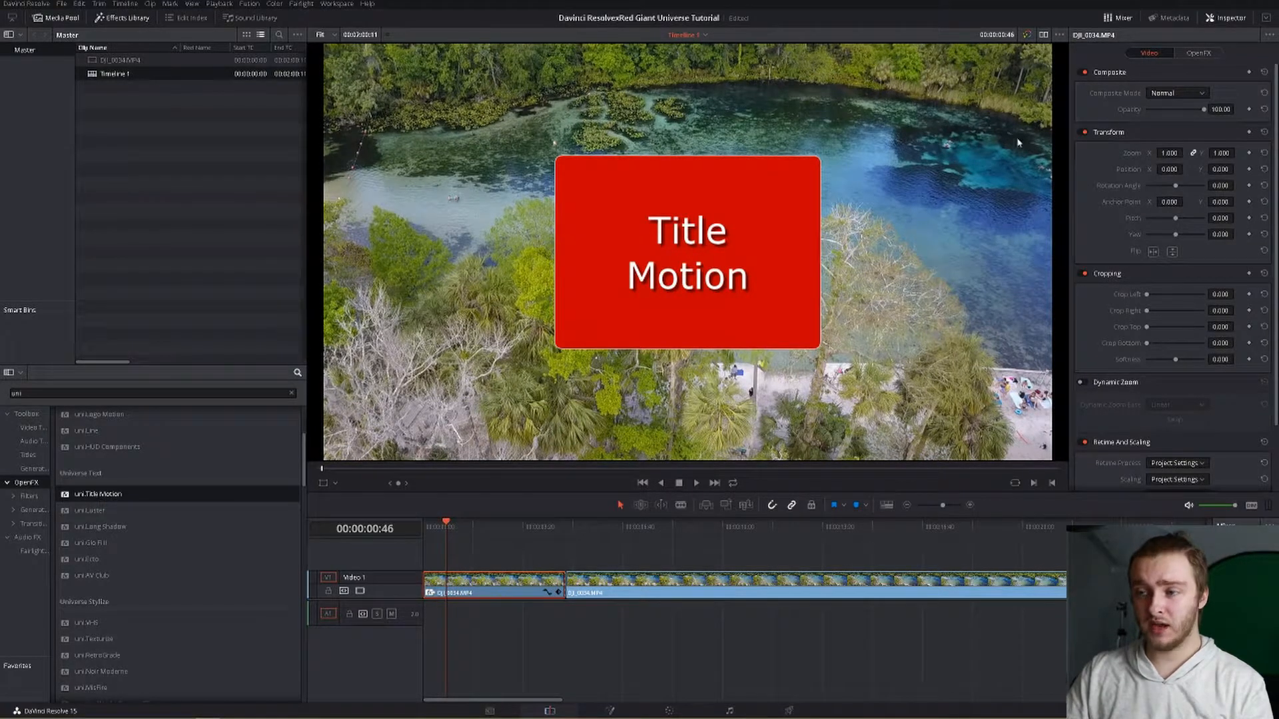
{"action": "left_click", "coordinate": [1196, 53]}
{"action": "left_click", "coordinate": [1166, 111]}
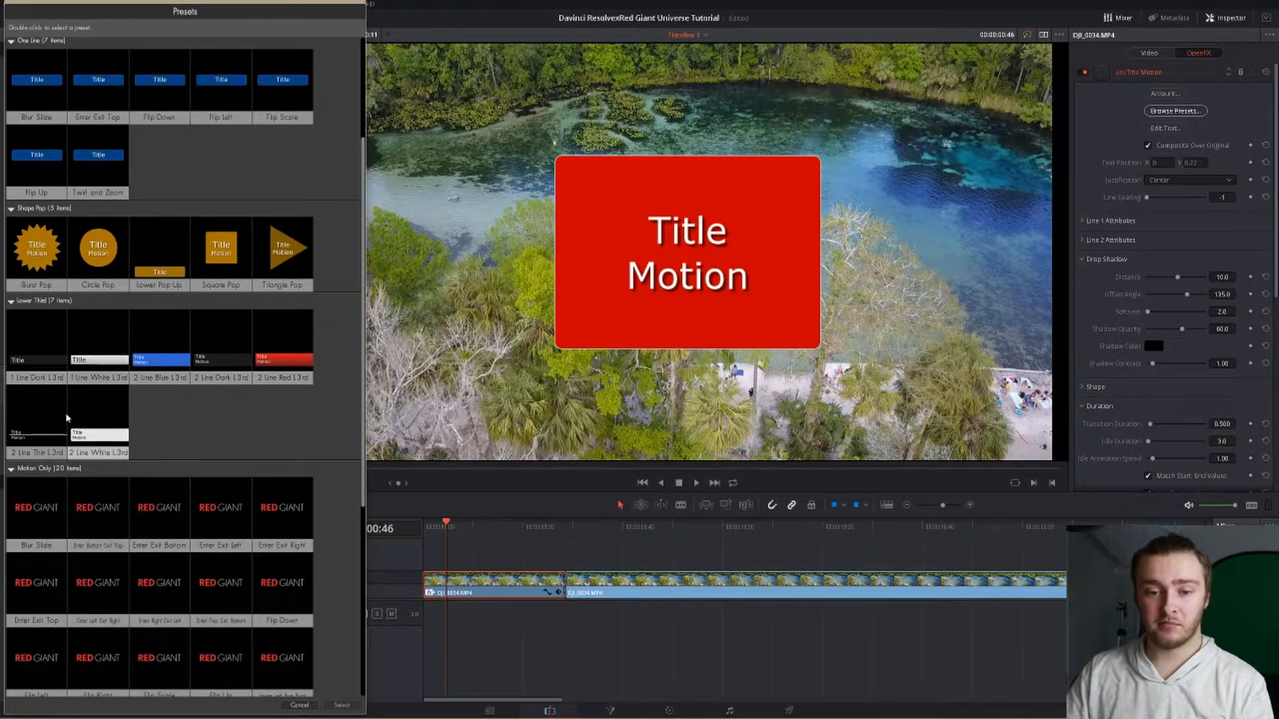
{"action": "double_click", "coordinate": [42, 424]}
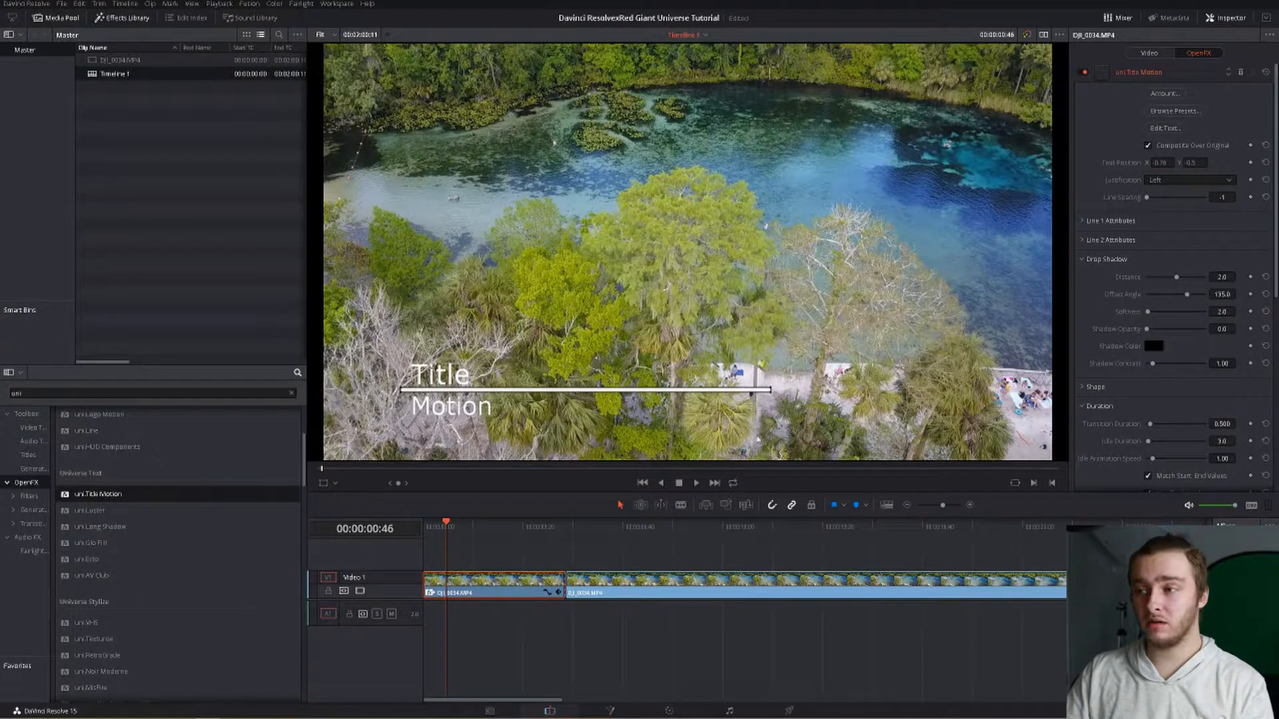
Step: Edit the Title Motion text so line 1 reads "lower" and line 2 reads "thirds"
{"action": "left_click", "coordinate": [1164, 128]}
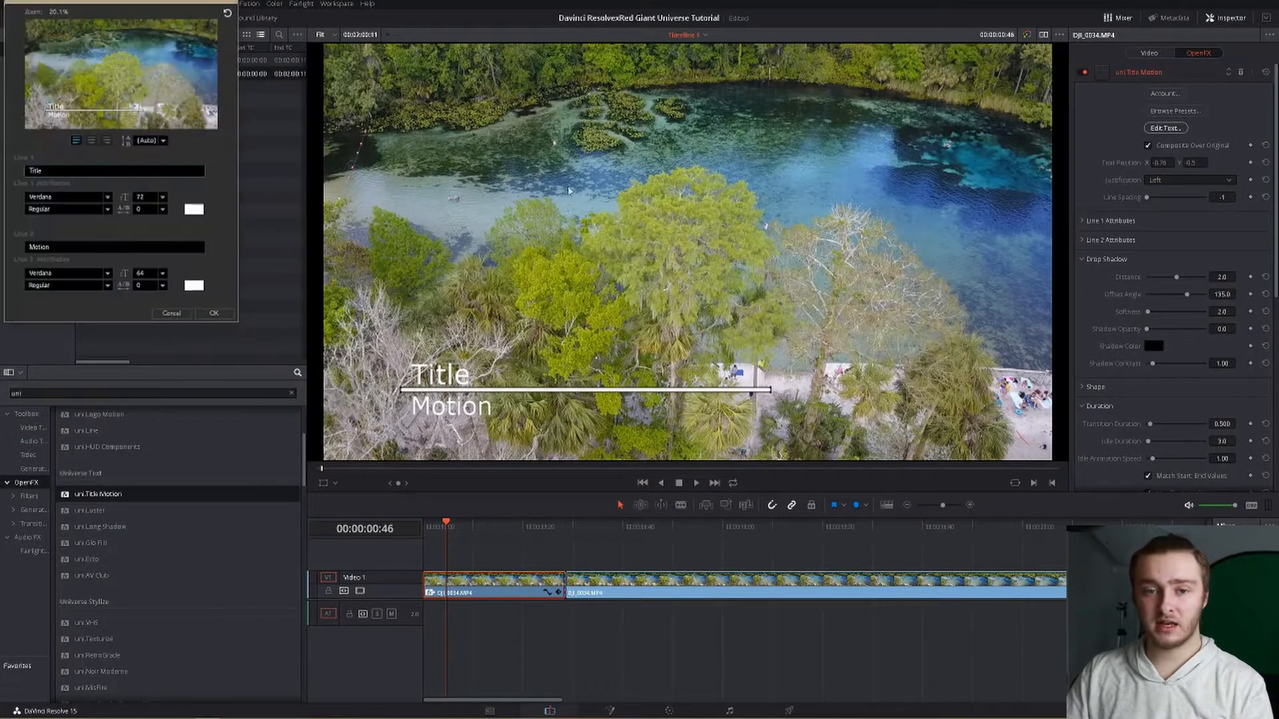
{"action": "double_click", "coordinate": [32, 171]}
{"action": "type", "text": "lower"}
{"action": "key", "text": "Tab"}
{"action": "key", "text": "Tab"}
{"action": "key", "text": "Tab"}
{"action": "key", "text": "Tab"}
{"action": "key", "text": "Tab"}
{"action": "type", "text": "thirs"}
{"action": "key", "text": "BackSpace"}
{"action": "type", "text": "ds"}
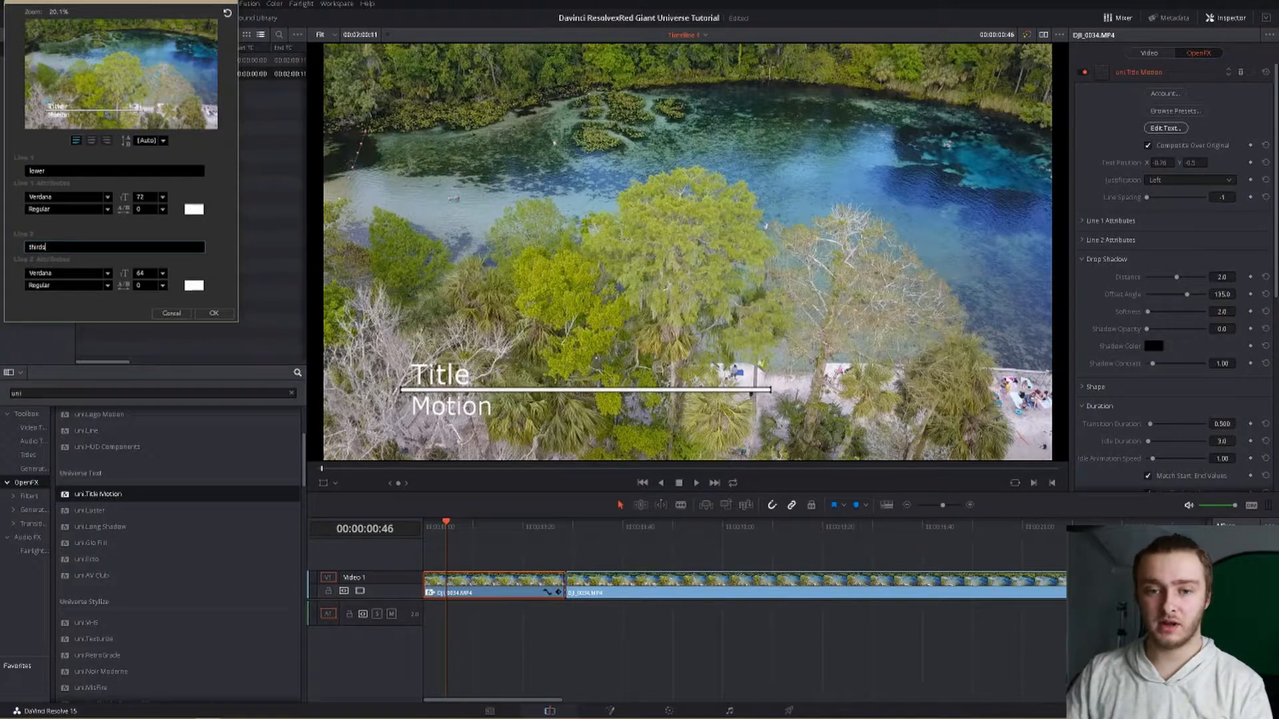
{"action": "left_click", "coordinate": [214, 313]}
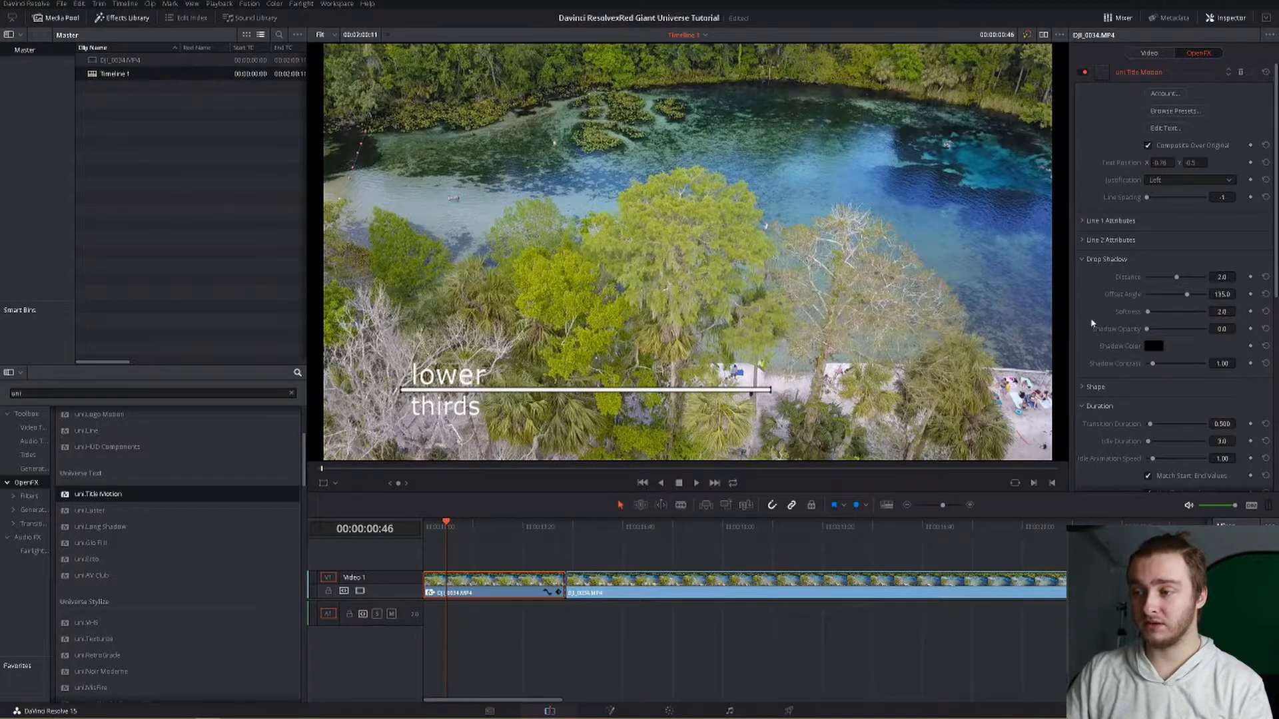
Step: Set the first line's font size to 66 and its font colour to red
{"action": "left_click", "coordinate": [1083, 222]}
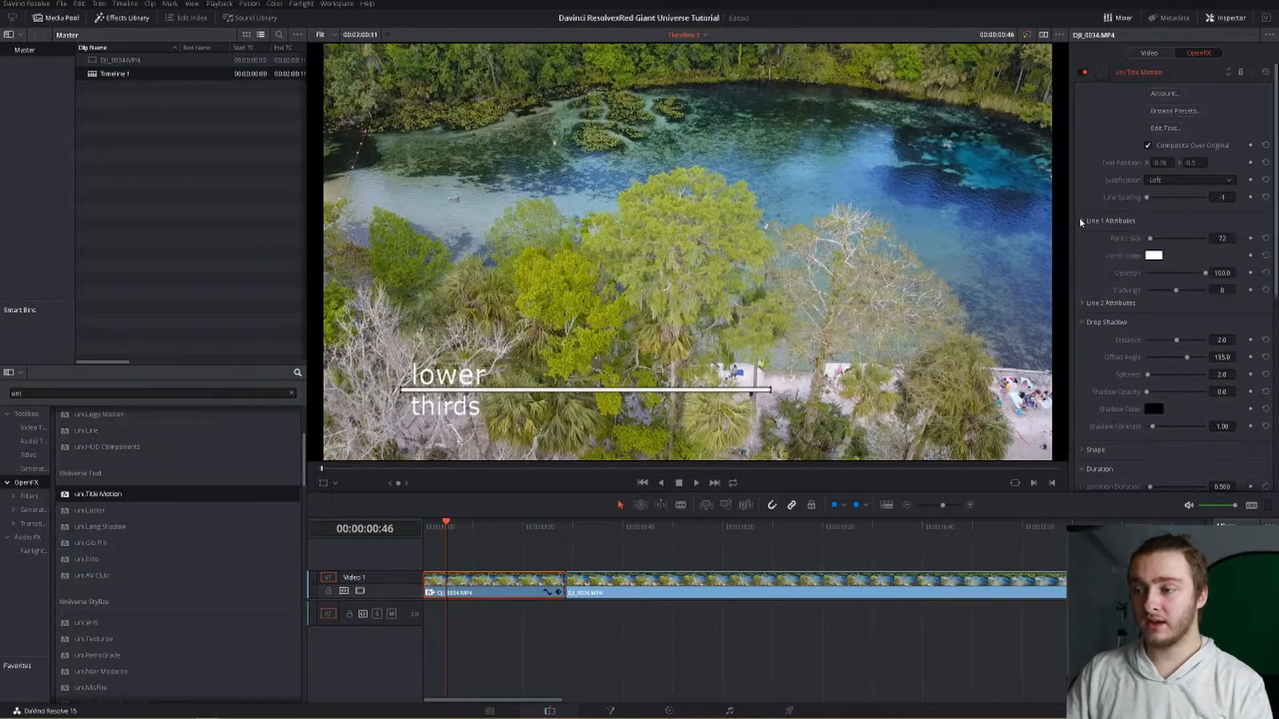
{"action": "left_click_drag", "start_coordinate": [1149, 237], "coordinate": [1150, 239]}
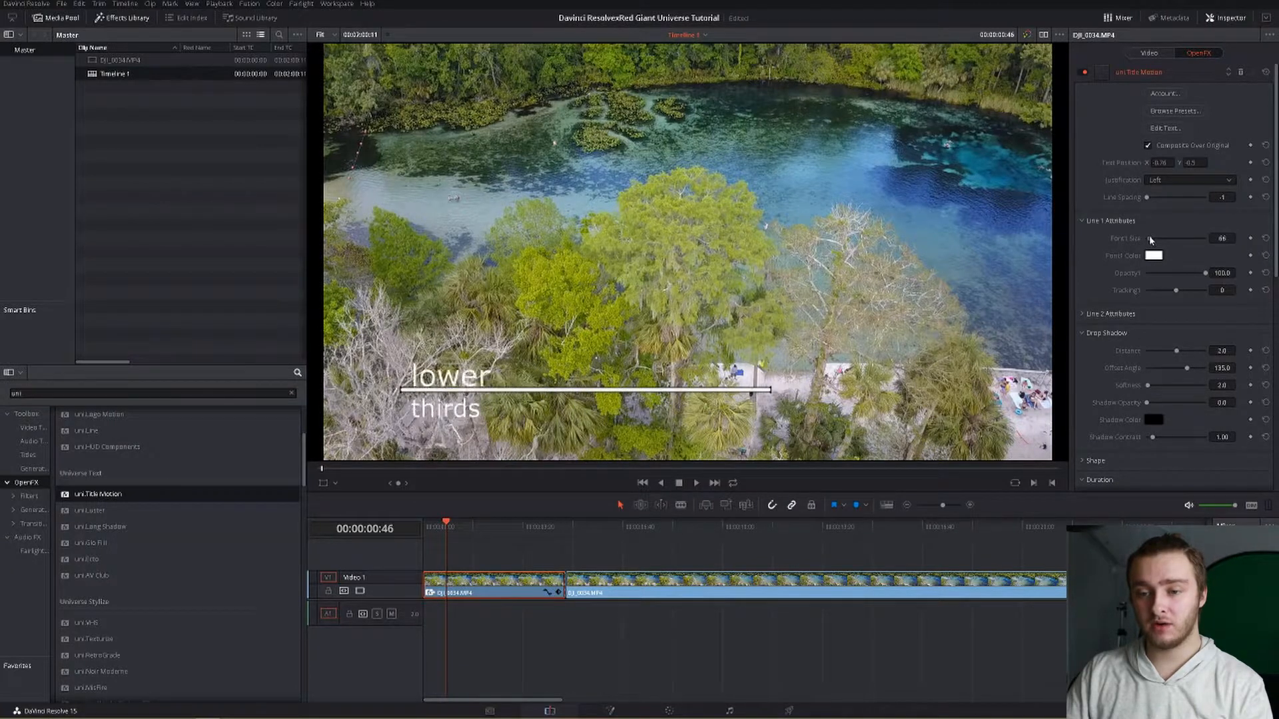
{"action": "left_click", "coordinate": [1154, 255]}
{"action": "left_click", "coordinate": [525, 306]}
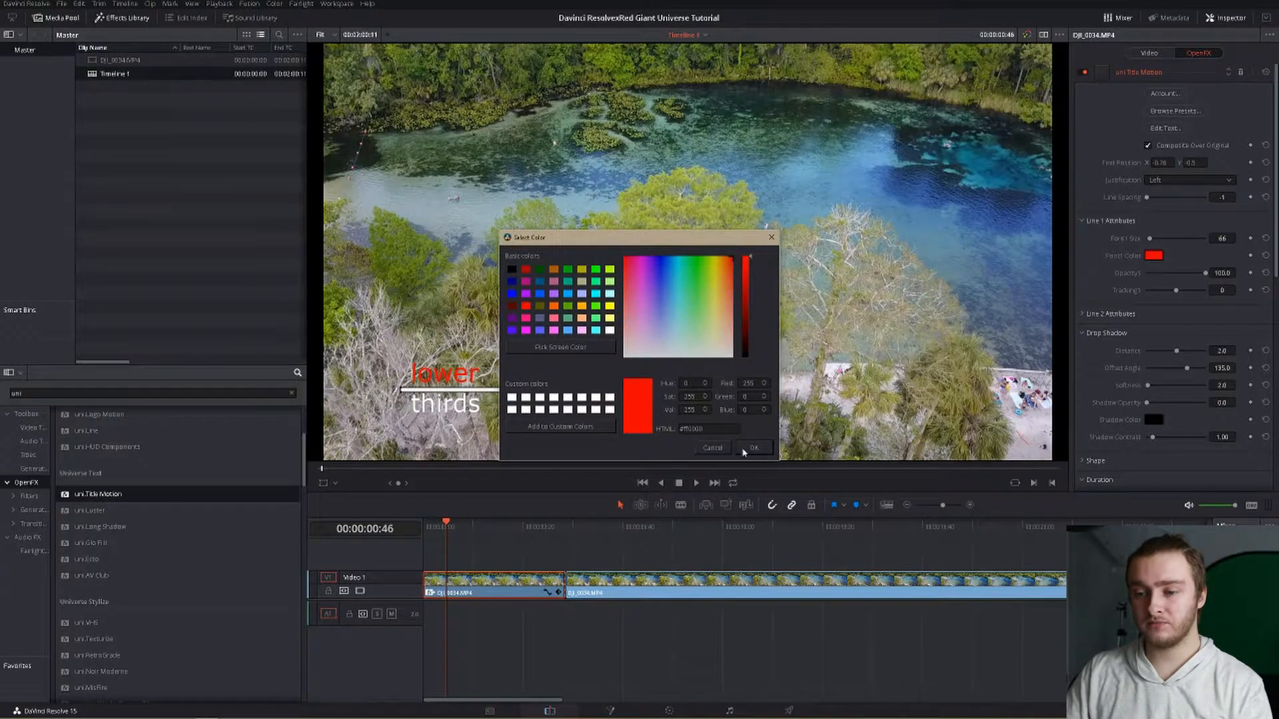
{"action": "left_click", "coordinate": [754, 447]}
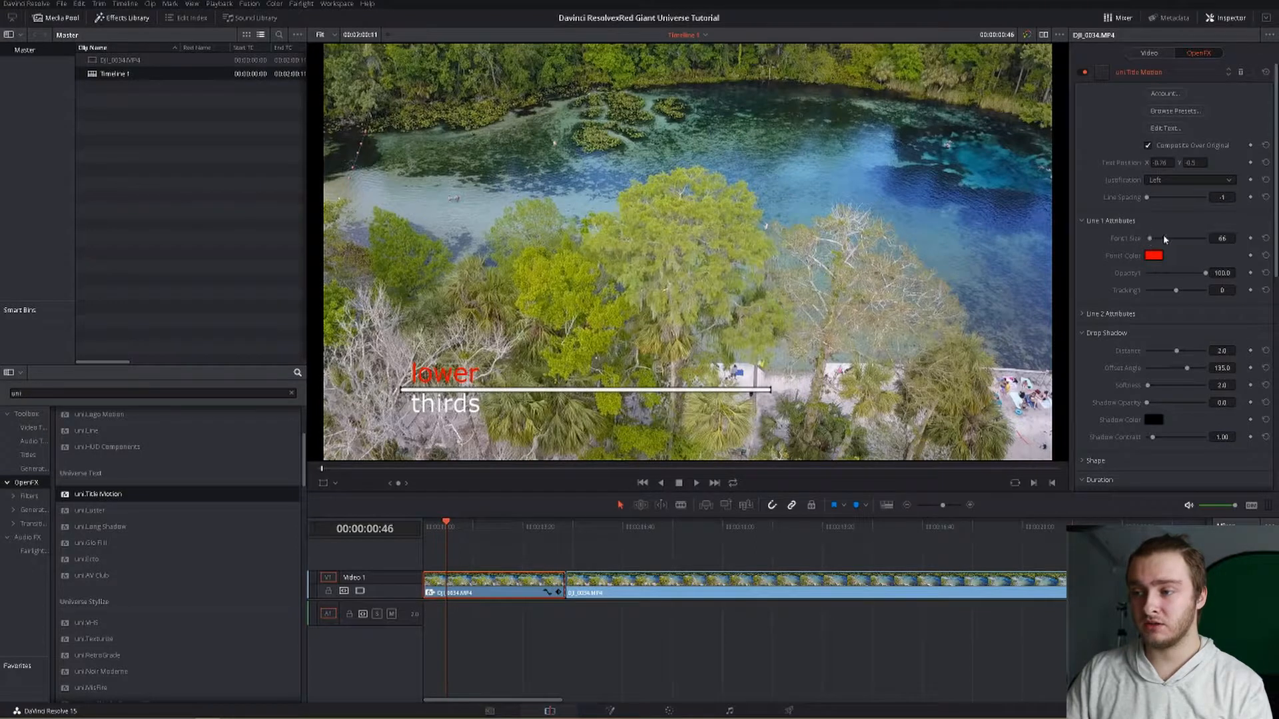
{"action": "left_click_drag", "start_coordinate": [1205, 273], "coordinate": [1179, 291]}
{"action": "left_click", "coordinate": [1265, 290]}
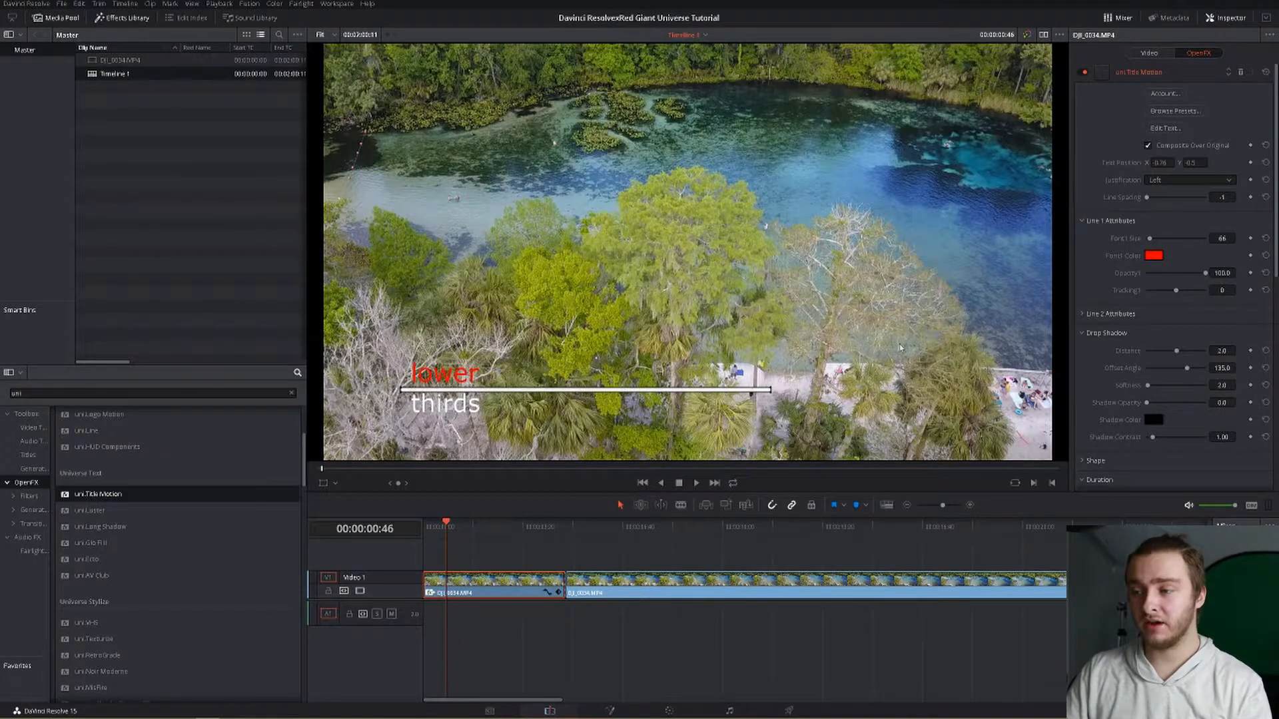
Step: Review the Line 2, drop shadow and duration settings and play the title from the start
{"action": "left_click", "coordinate": [1082, 315]}
{"action": "left_click", "coordinate": [1083, 315]}
{"action": "left_click", "coordinate": [1083, 315]}
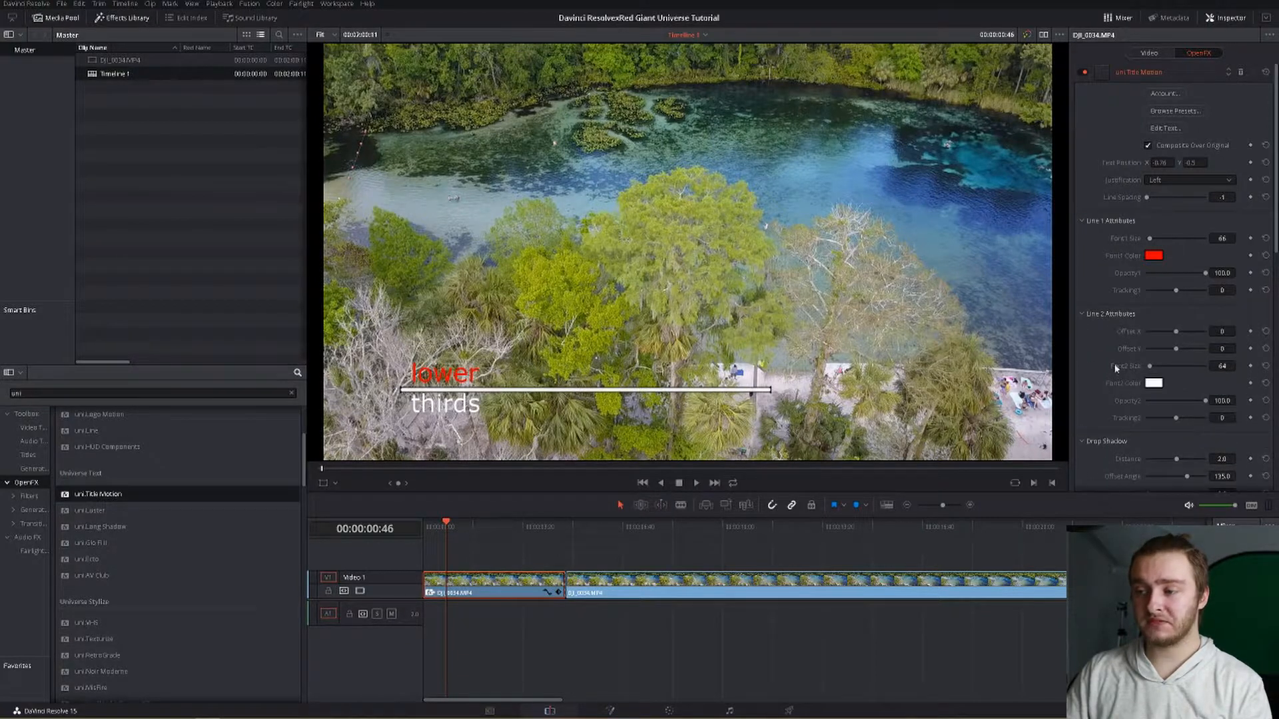
{"action": "left_click", "coordinate": [1082, 313]}
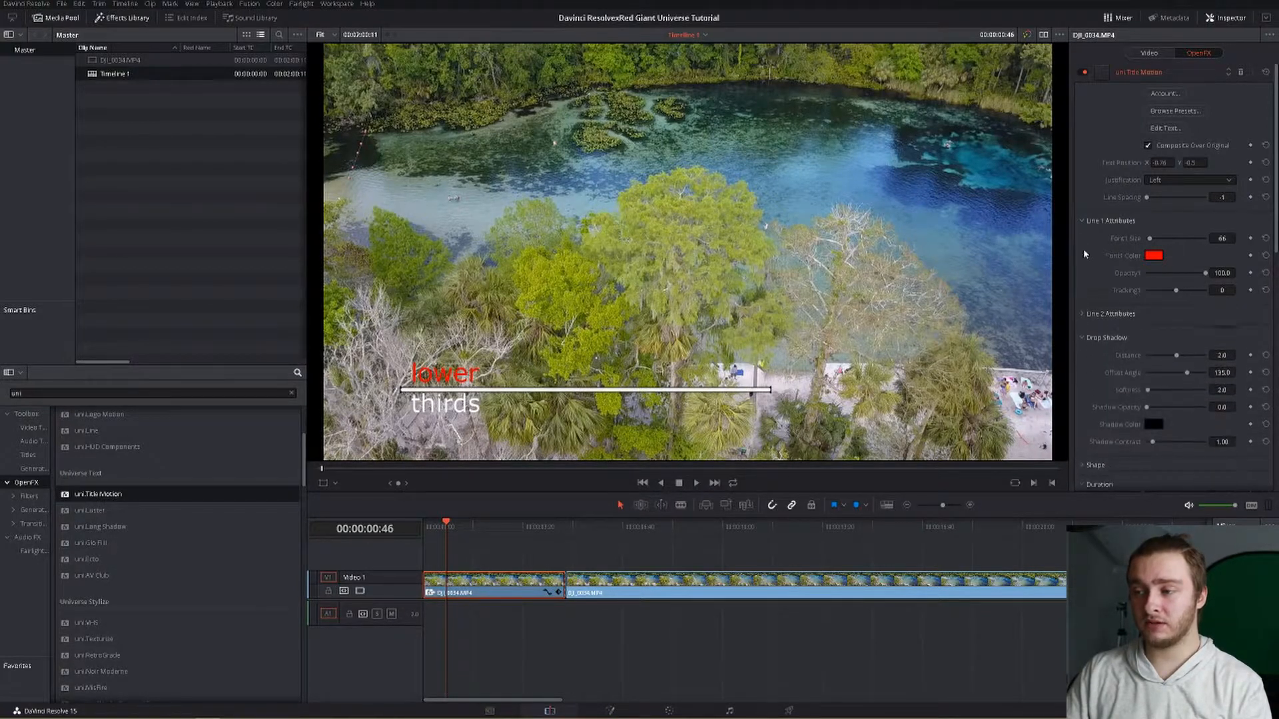
{"action": "left_click", "coordinate": [1081, 222]}
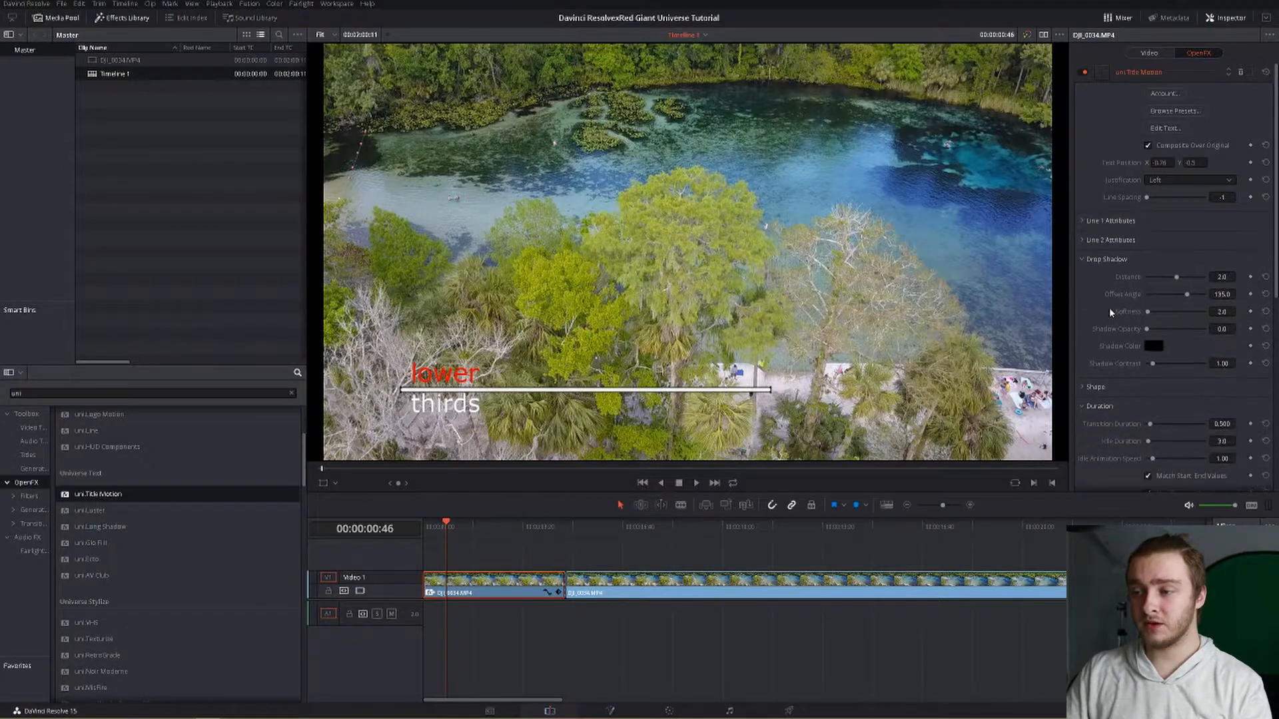
{"action": "scroll", "coordinate": [1089, 318], "scroll_direction": "down", "scroll_amount": 1}
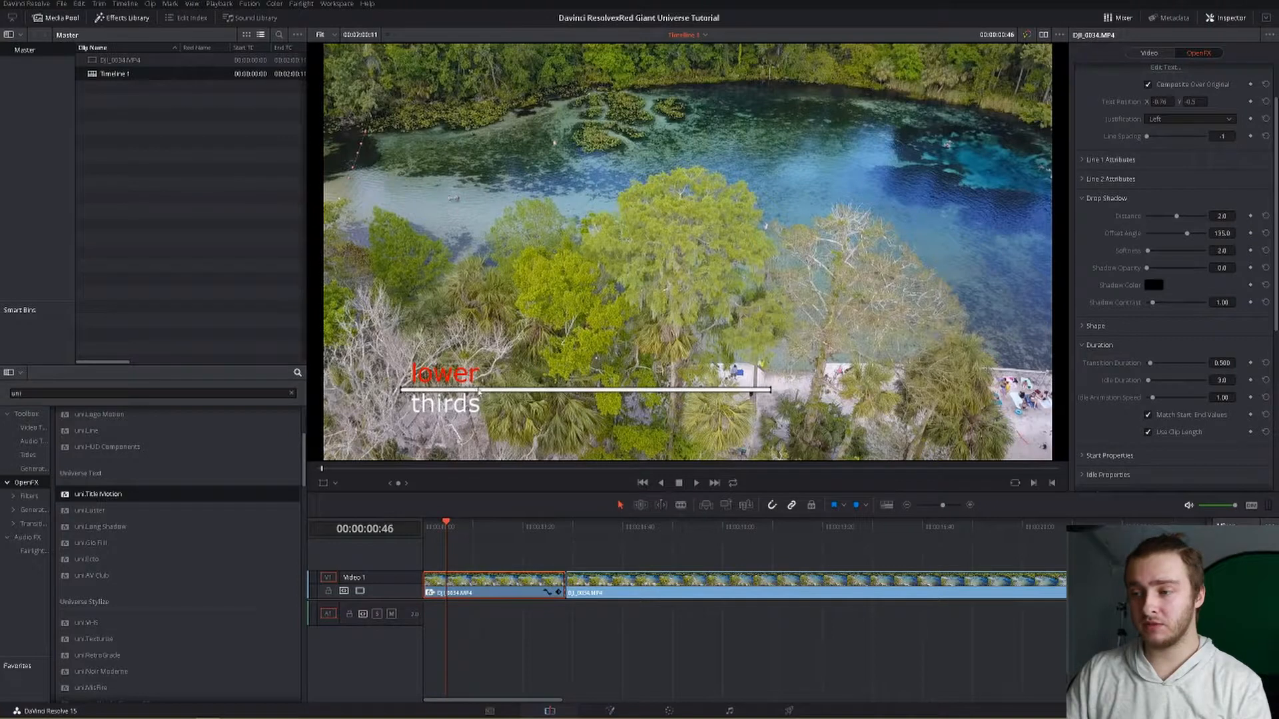
{"action": "scroll", "coordinate": [1111, 371], "scroll_direction": "down", "scroll_amount": 1}
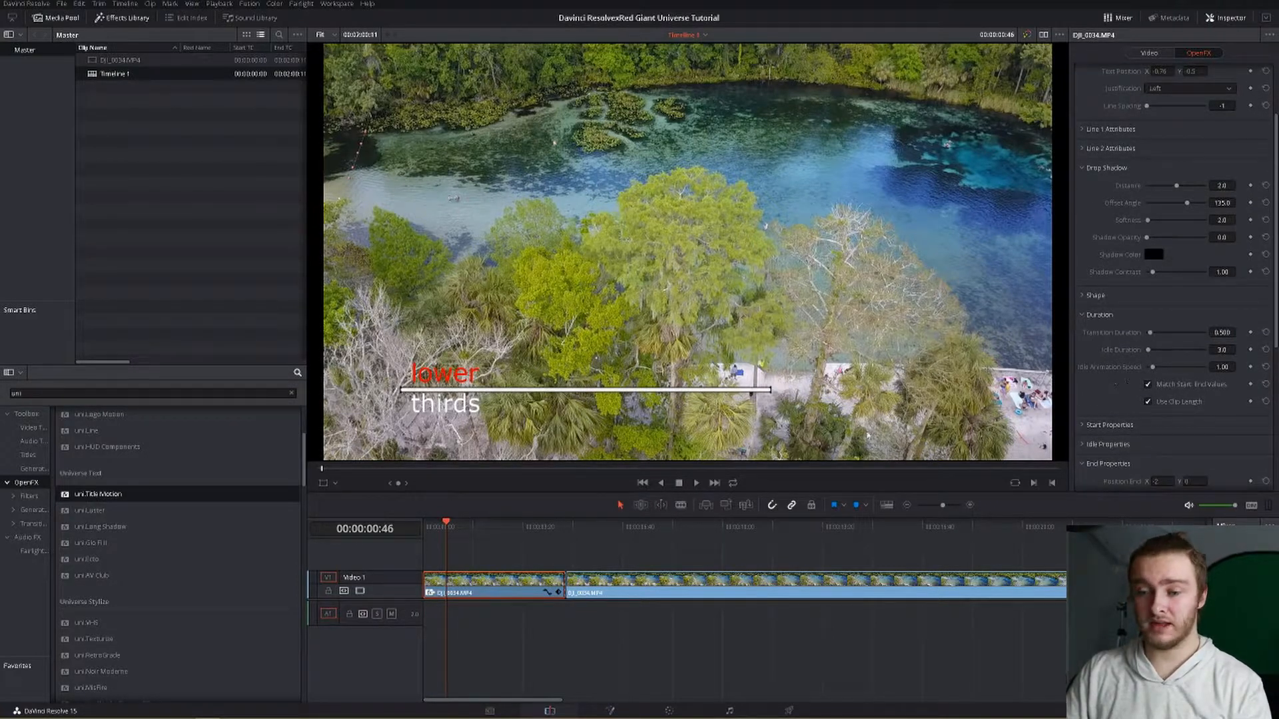
{"action": "left_click", "coordinate": [423, 525]}
{"action": "key", "text": "space"}
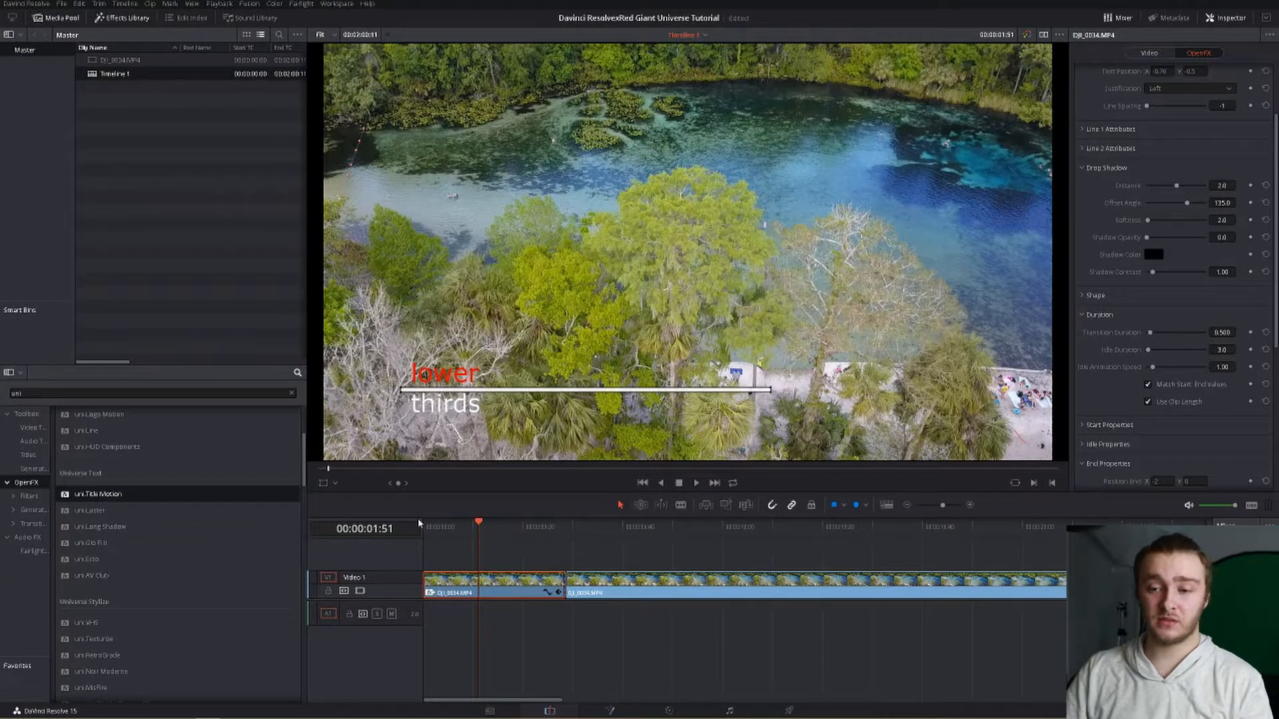
Step: Delete the uni Title Motion effect from the clip
{"action": "scroll", "coordinate": [1257, 73], "scroll_direction": "up", "scroll_amount": 3}
{"action": "left_click", "coordinate": [1242, 72]}
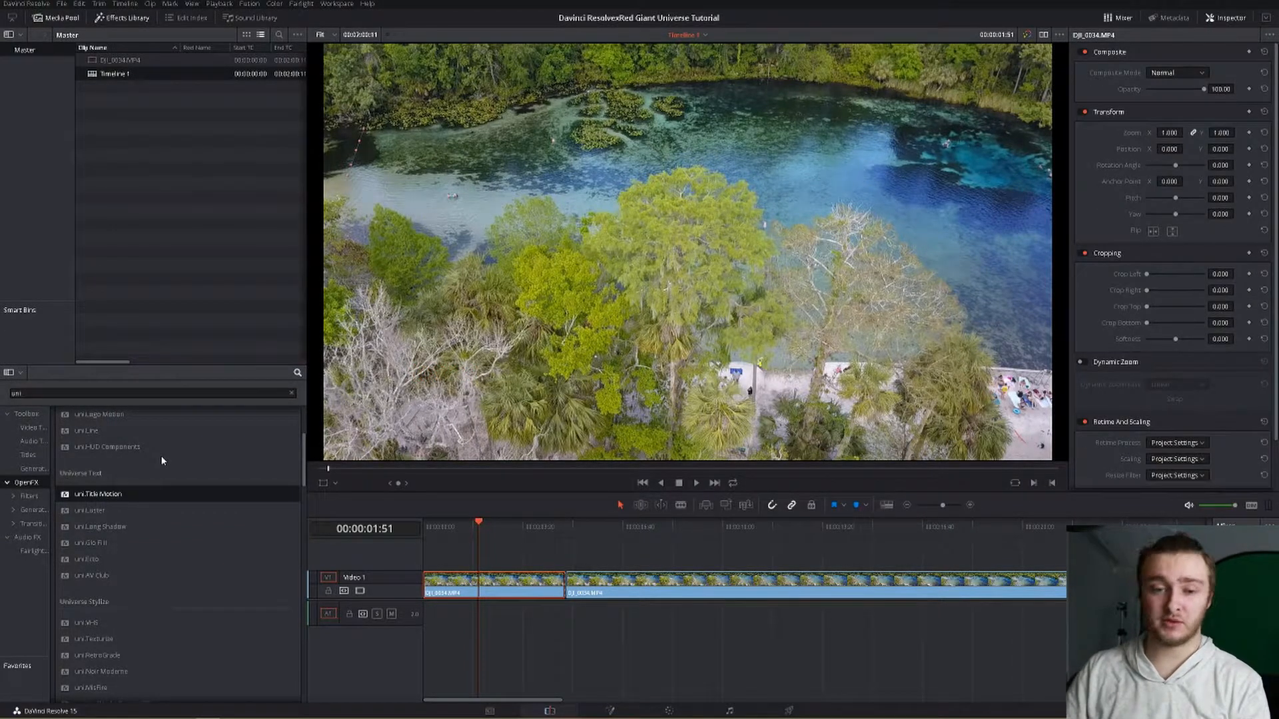
Step: Clear the search and add the L Lower 3rd title to a new track at the timeline start
{"action": "left_click", "coordinate": [291, 393]}
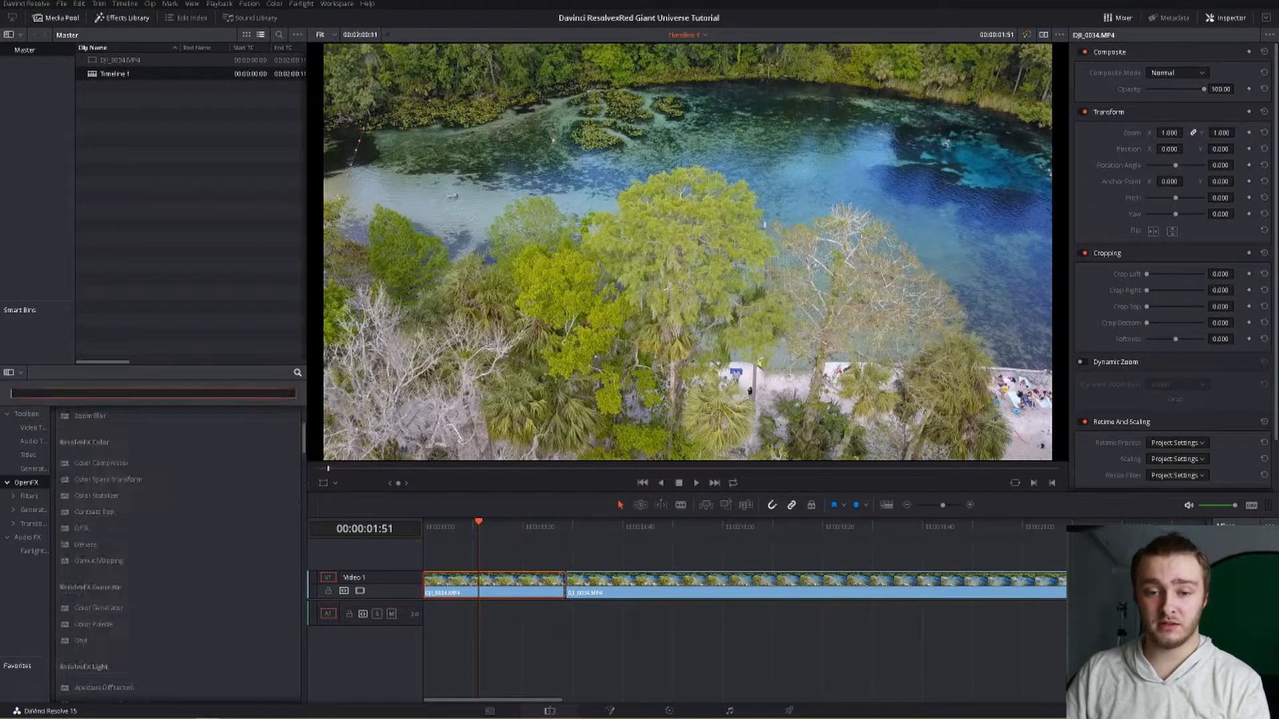
{"action": "left_click", "coordinate": [29, 456]}
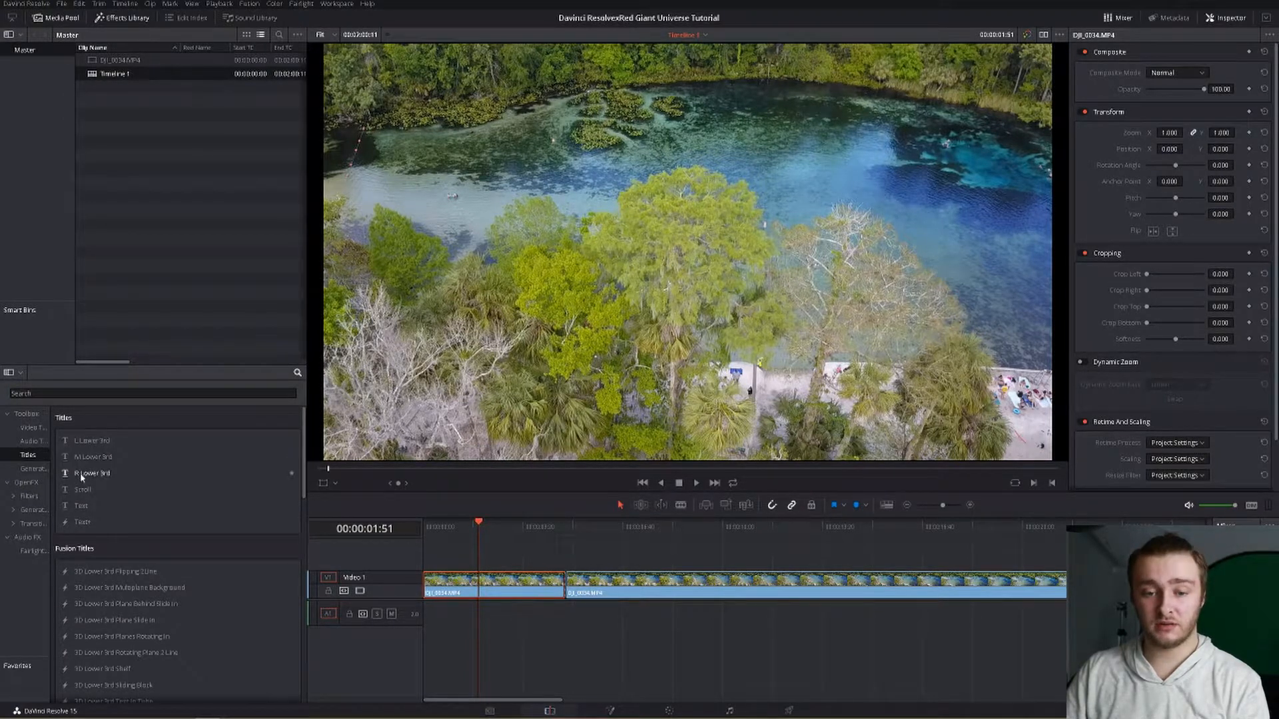
{"action": "left_click_drag", "start_coordinate": [87, 441], "coordinate": [422, 519]}
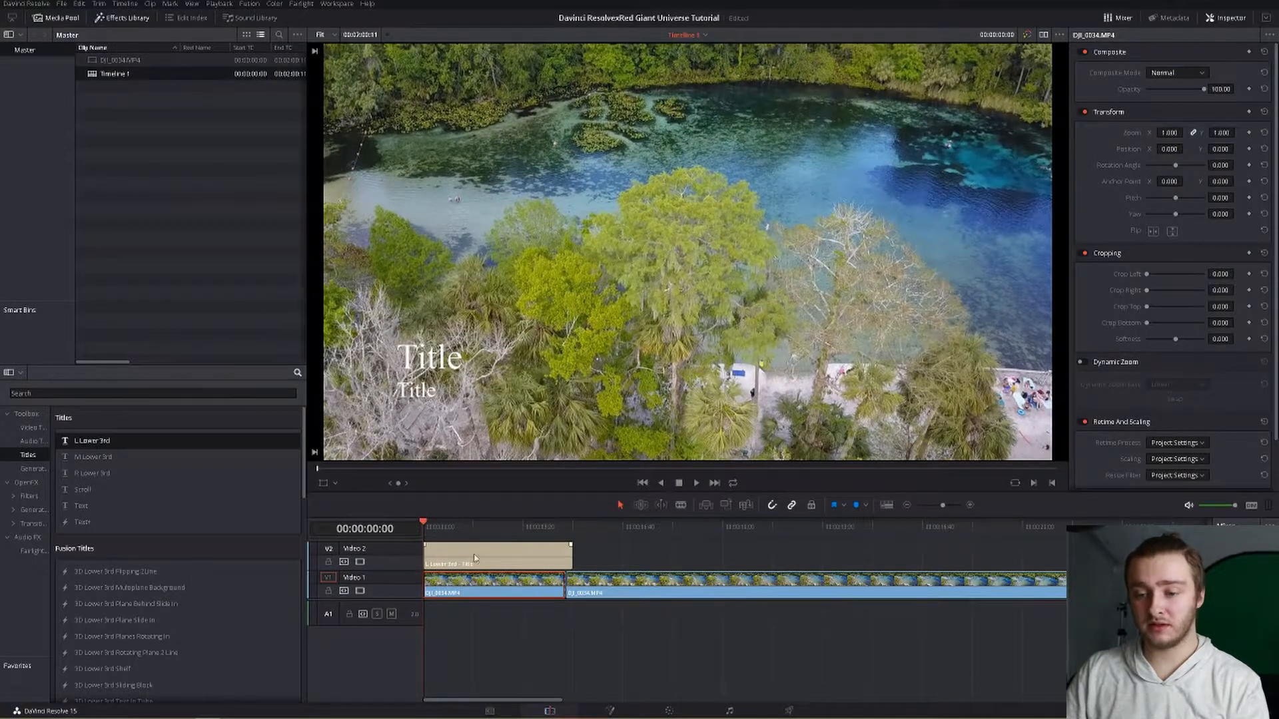
Step: Change the title's first text line to "lower" and the second to "thirds"
{"action": "left_click", "coordinate": [498, 556]}
{"action": "left_click_drag", "start_coordinate": [1119, 99], "coordinate": [1078, 102]}
{"action": "type", "text": "lower"}
{"action": "left_click_drag", "start_coordinate": [1107, 387], "coordinate": [1063, 392]}
{"action": "type", "text": "thirds"}
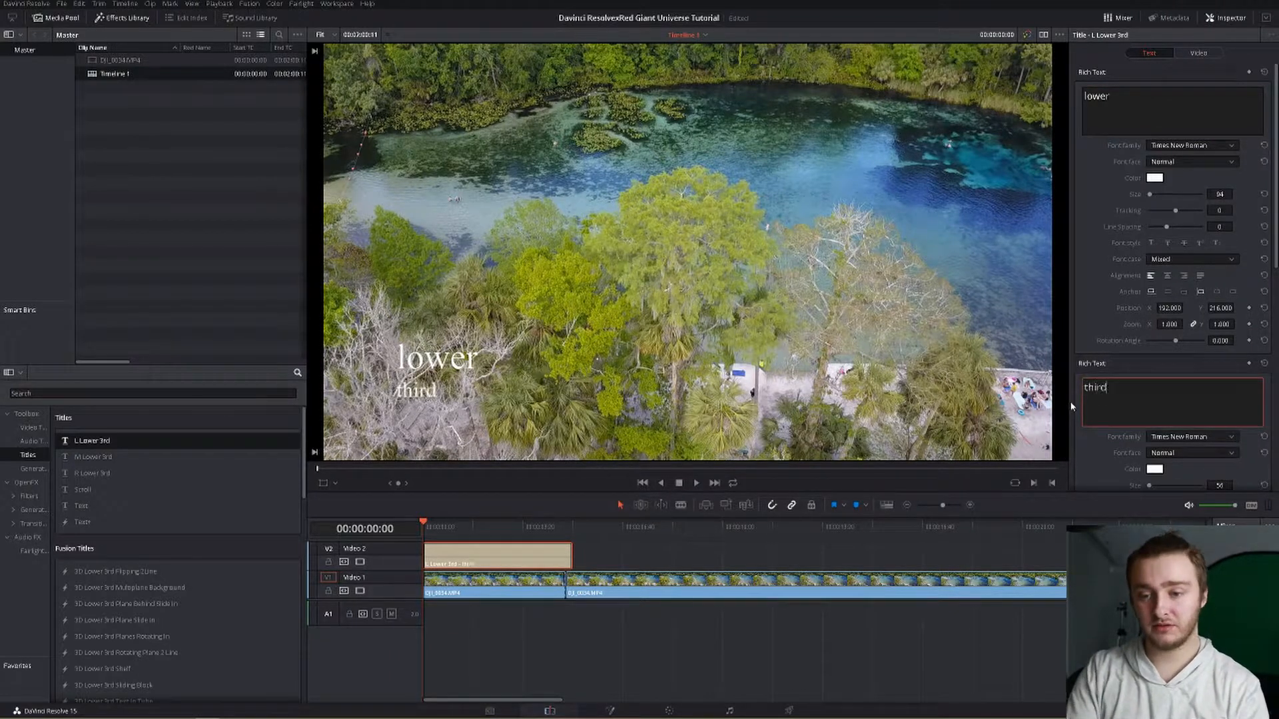
Step: Move the first text line off-screen horizontally and set a position keyframe at the title's start
{"action": "left_click", "coordinate": [1156, 178]}
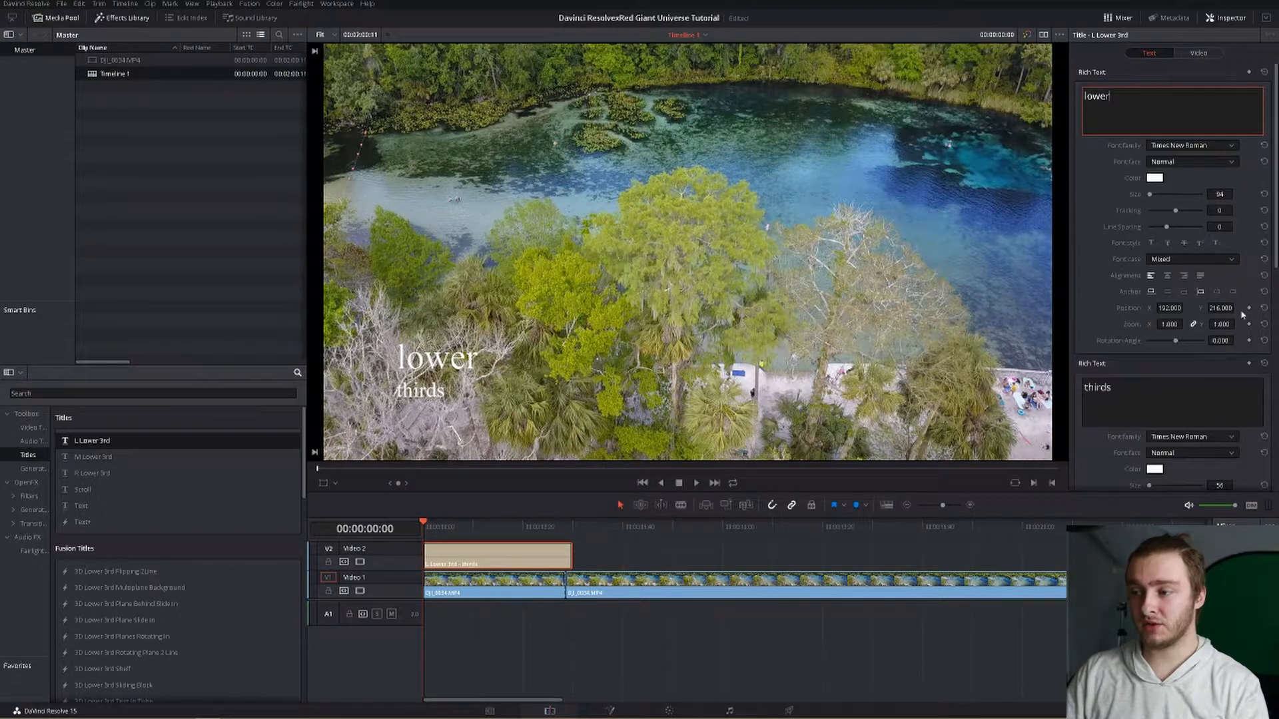
{"action": "left_click_drag", "start_coordinate": [1171, 308], "coordinate": [1106, 308]}
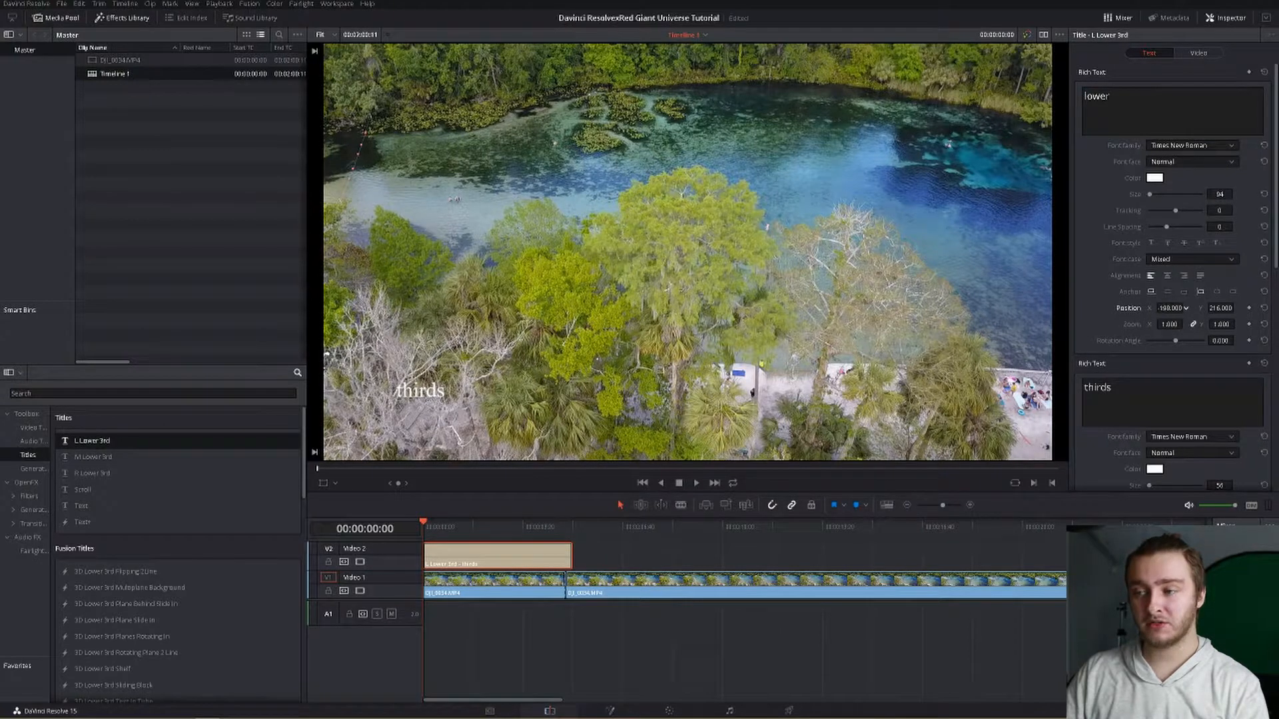
{"action": "left_click", "coordinate": [1248, 308]}
Step: Advance six frames and set the first line's X position to 186 for a second keyframe
{"action": "key", "text": "Right"}
{"action": "key", "text": "Right"}
{"action": "key", "text": "Right"}
{"action": "key", "text": "Right"}
{"action": "key", "text": "Right"}
{"action": "key", "text": "Right"}
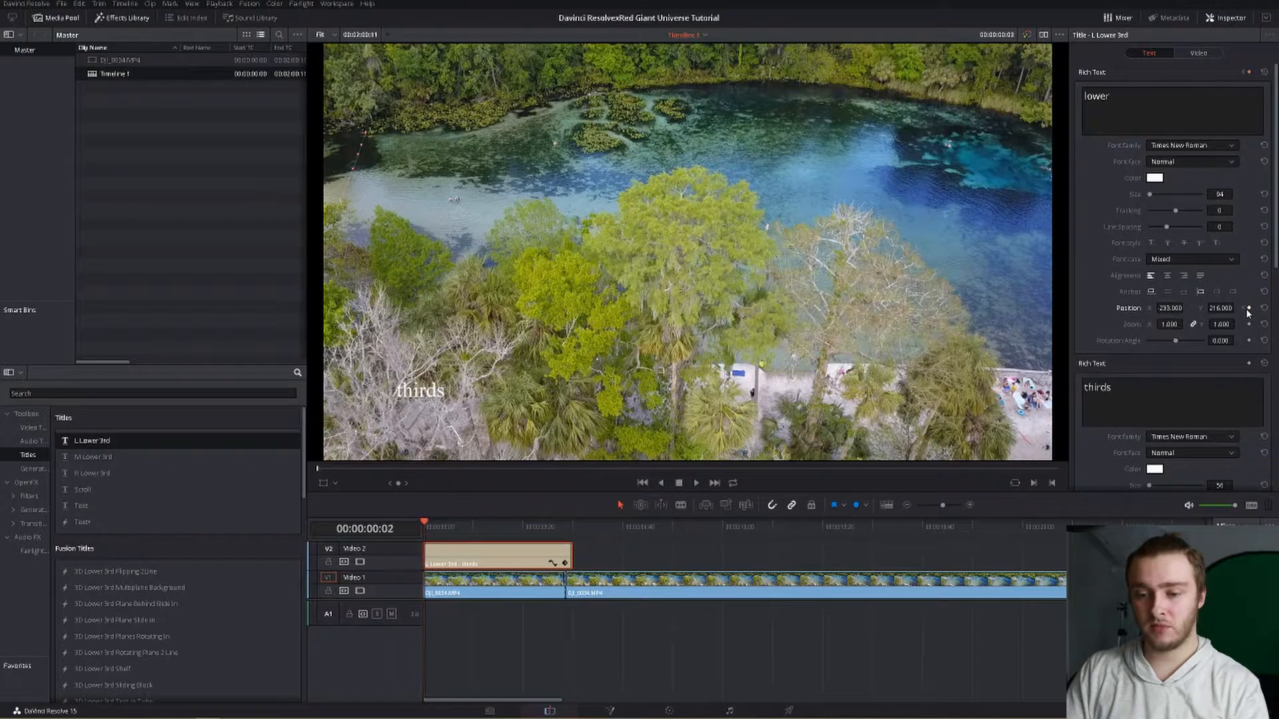
{"action": "key", "text": "Right"}
{"action": "key", "text": "Right"}
{"action": "key", "text": "Right"}
{"action": "key", "text": "Right"}
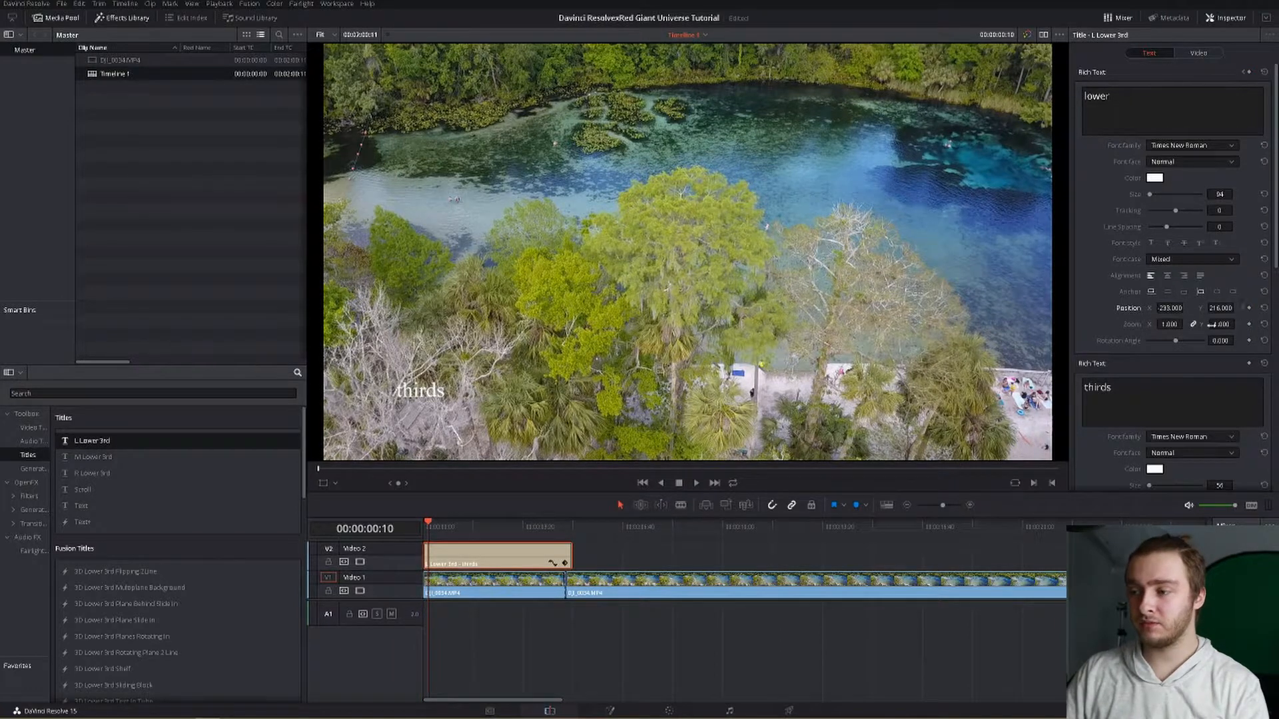
{"action": "mouse_move", "coordinate": [1186, 307]}
{"action": "left_mouse_down"}
{"action": "mouse_move", "coordinate": [1238, 307]}
{"action": "mouse_move", "coordinate": [1162, 307]}
{"action": "left_mouse_up"}
{"action": "scroll", "coordinate": [1103, 374], "scroll_direction": "down", "scroll_amount": 5}
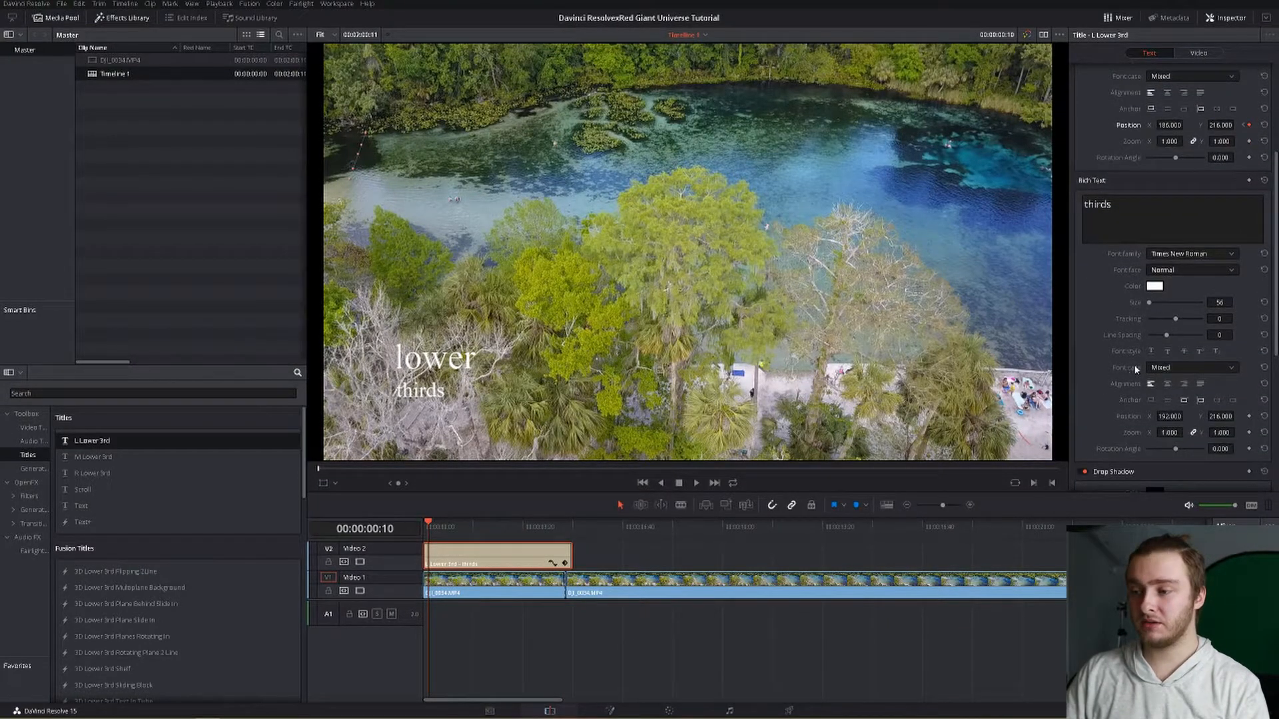
{"action": "scroll", "coordinate": [1125, 372], "scroll_direction": "up", "scroll_amount": 1}
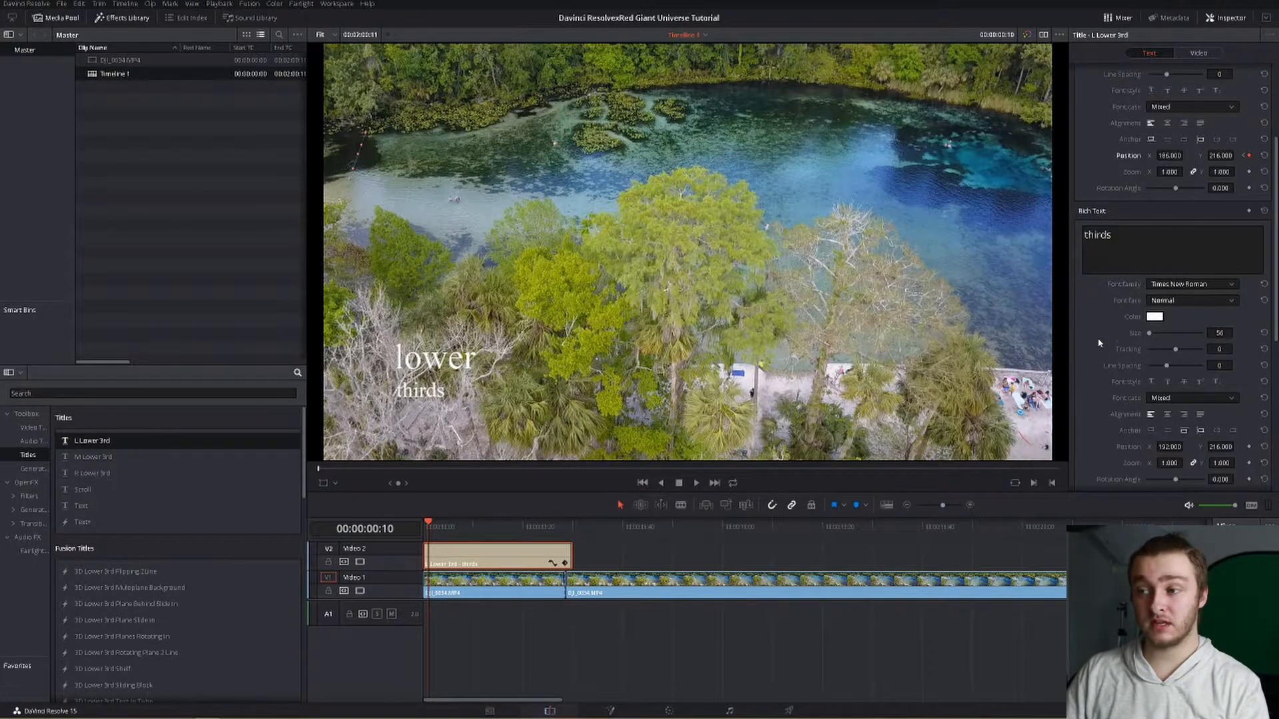
{"action": "scroll", "coordinate": [1099, 342], "scroll_direction": "up", "scroll_amount": 5}
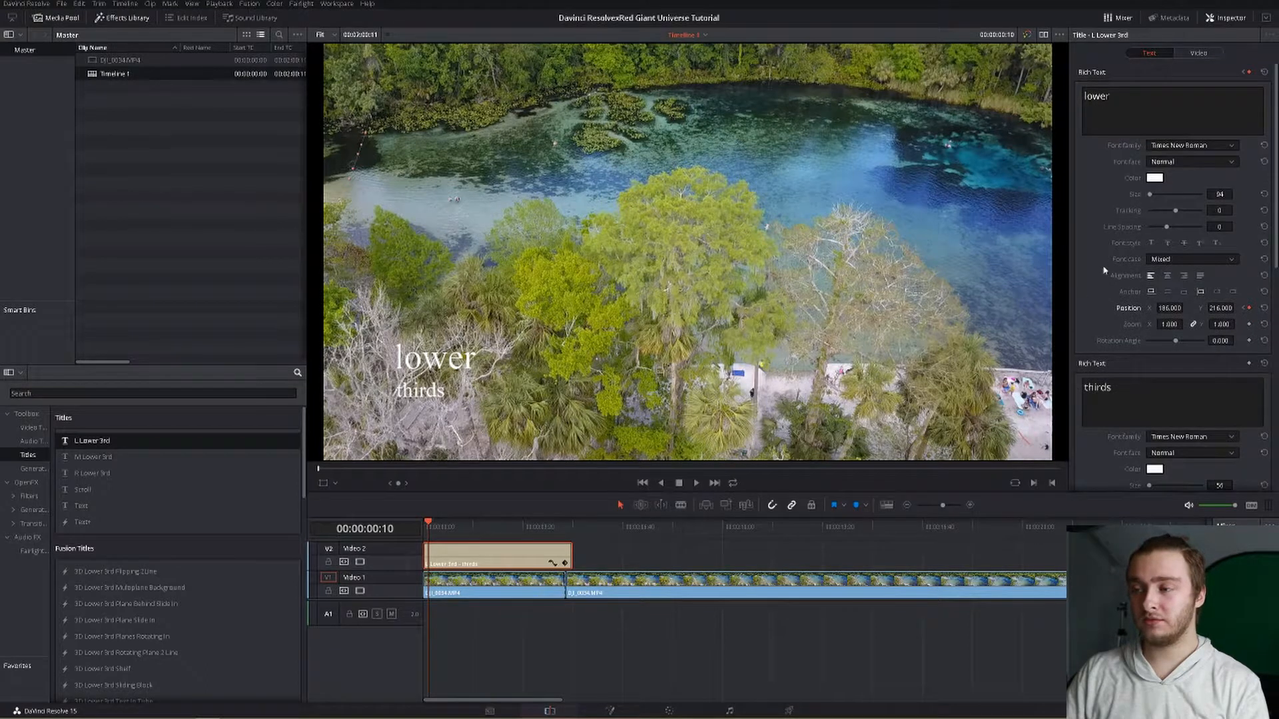
{"action": "scroll", "coordinate": [1093, 282], "scroll_direction": "down", "scroll_amount": 10}
{"action": "scroll", "coordinate": [1097, 299], "scroll_direction": "up", "scroll_amount": 10}
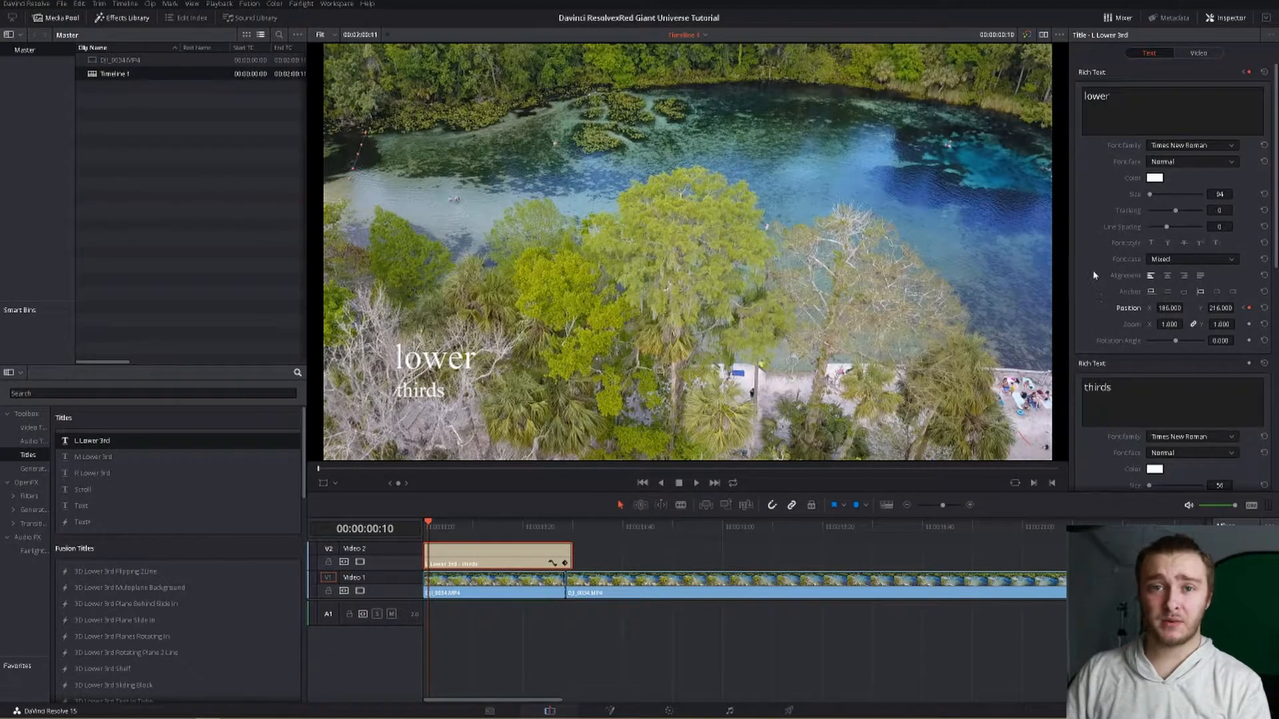